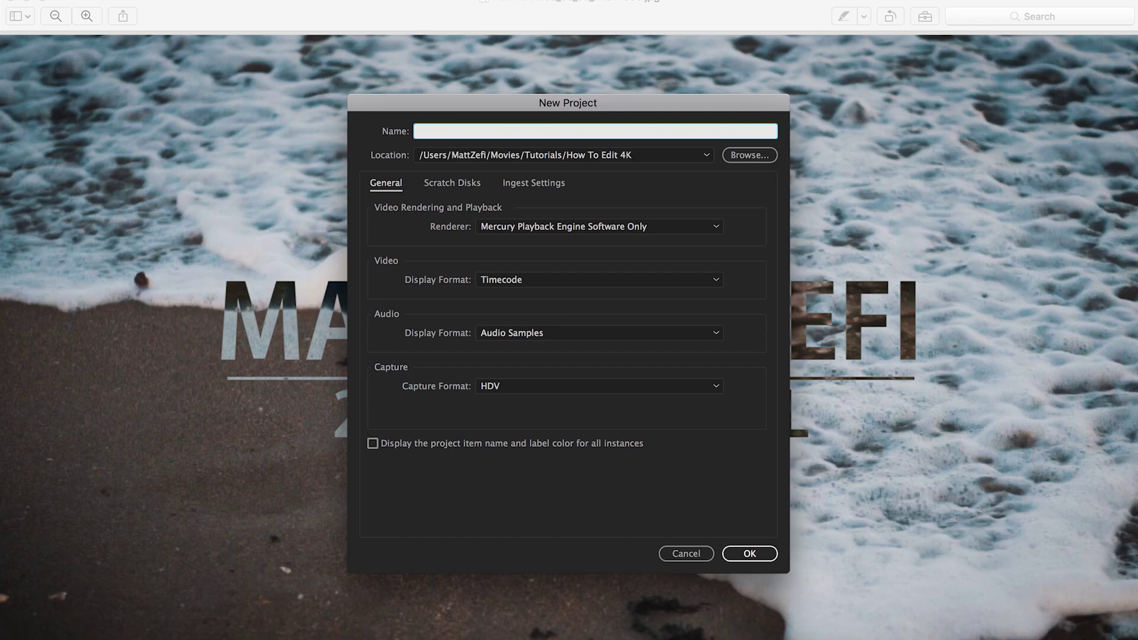
Name the new project '4K Tutorial' and bring up its ingest settings
{"action": "type", "text": "4K Tutorial"}
{"action": "left_click", "coordinate": [549, 188]}
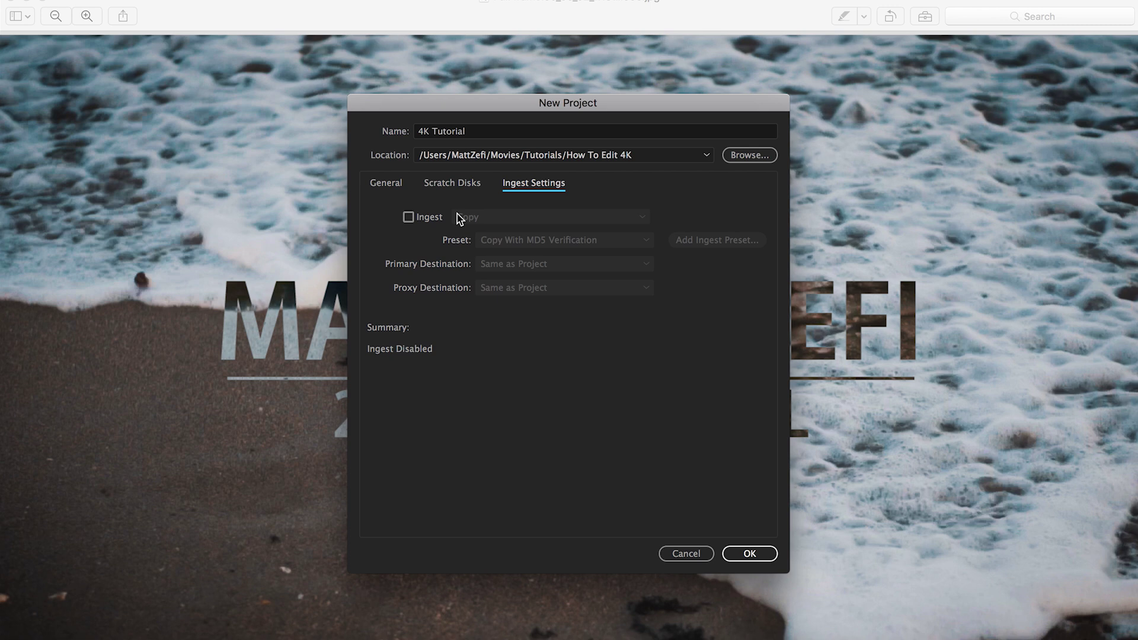
Enable ingest to create proxies using the 1280x720 GoPro CineForm preset
{"action": "left_click", "coordinate": [409, 218]}
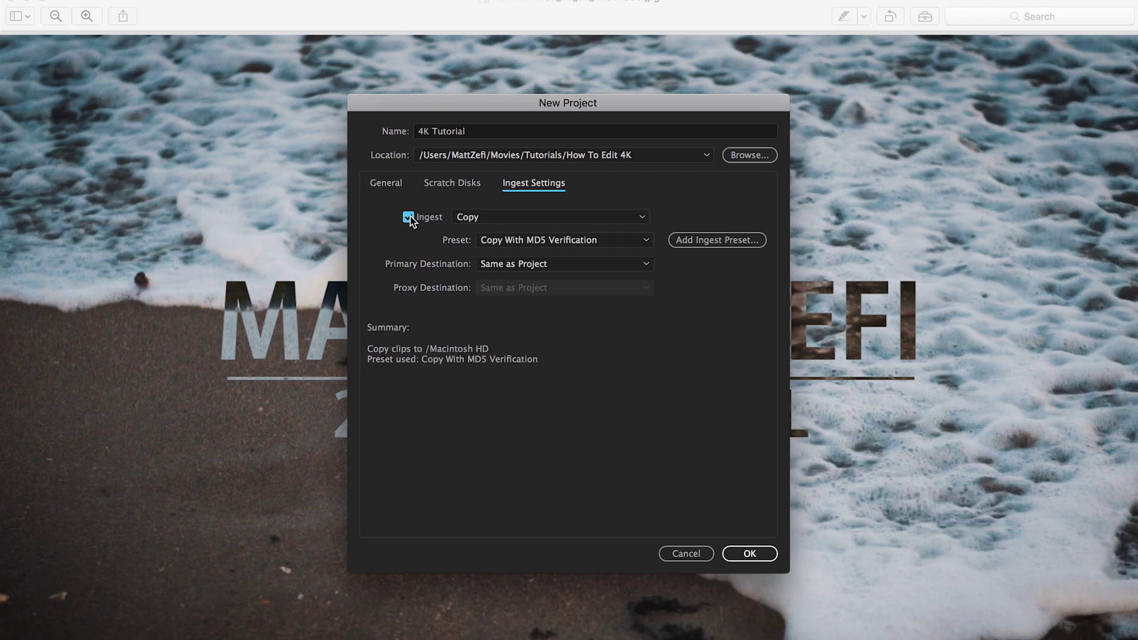
{"action": "left_click", "coordinate": [492, 217]}
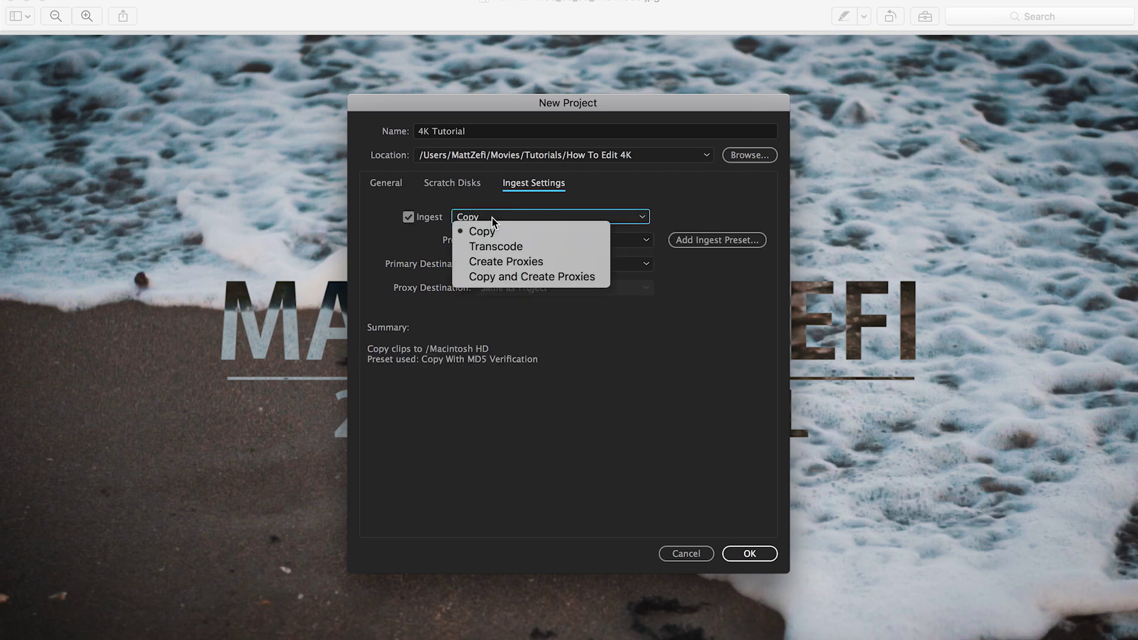
{"action": "left_click", "coordinate": [500, 263]}
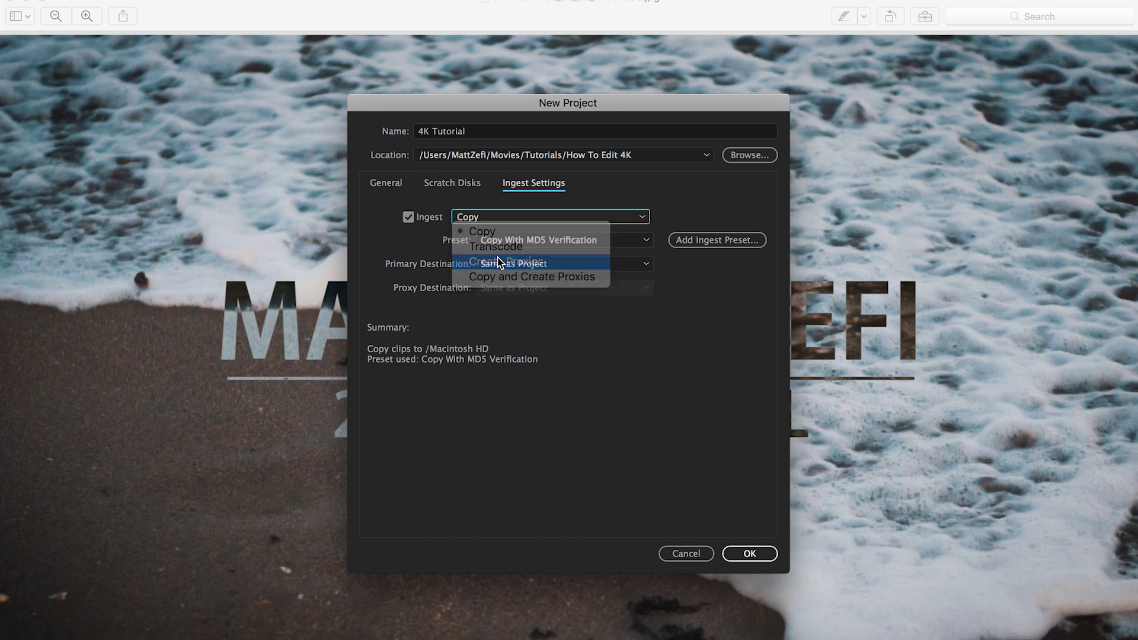
{"action": "left_click", "coordinate": [476, 221]}
{"action": "left_click", "coordinate": [421, 310]}
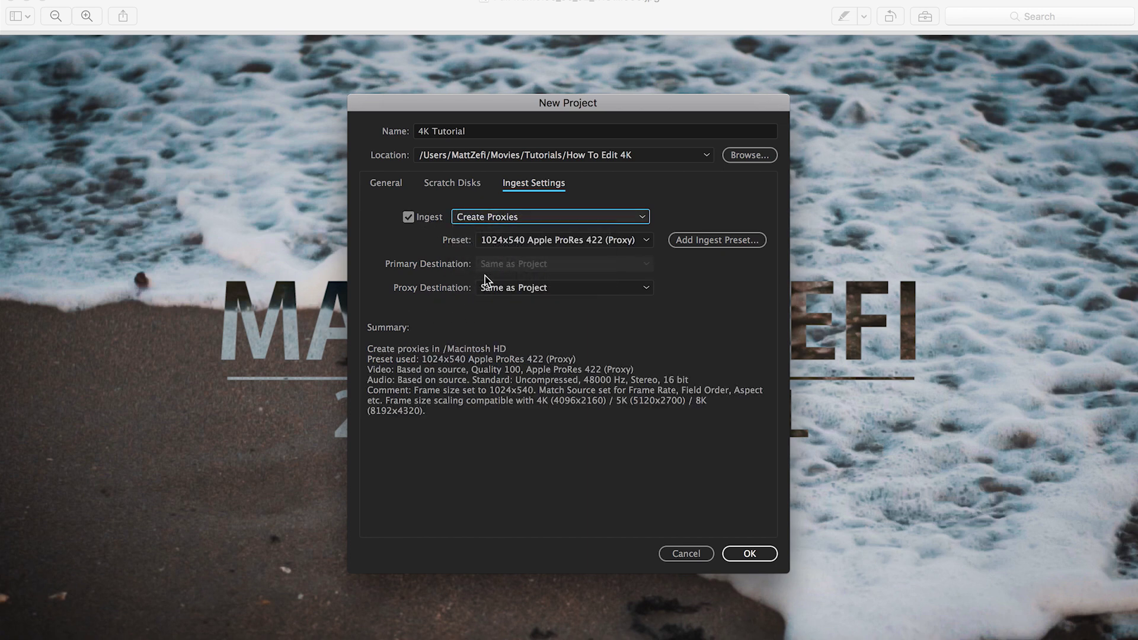
{"action": "left_click", "coordinate": [510, 245]}
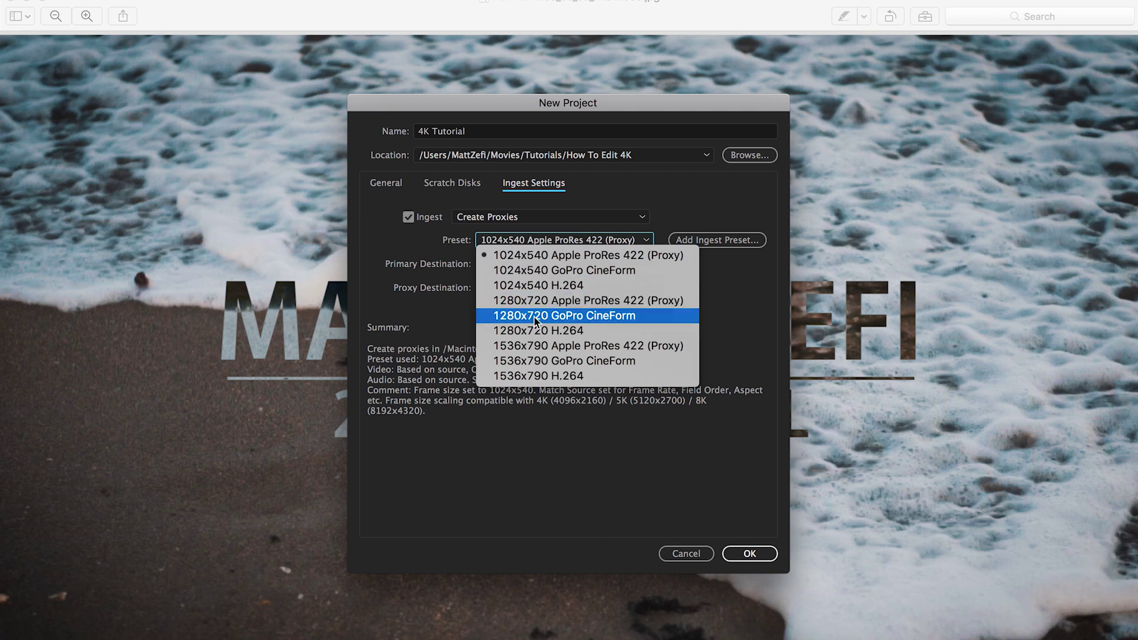
{"action": "left_click", "coordinate": [571, 319]}
{"action": "mouse_move", "coordinate": [572, 323]}
{"action": "left_mouse_down"}
{"action": "mouse_move", "coordinate": [572, 349]}
{"action": "mouse_move", "coordinate": [567, 300]}
{"action": "mouse_move", "coordinate": [565, 316]}
{"action": "left_mouse_up"}
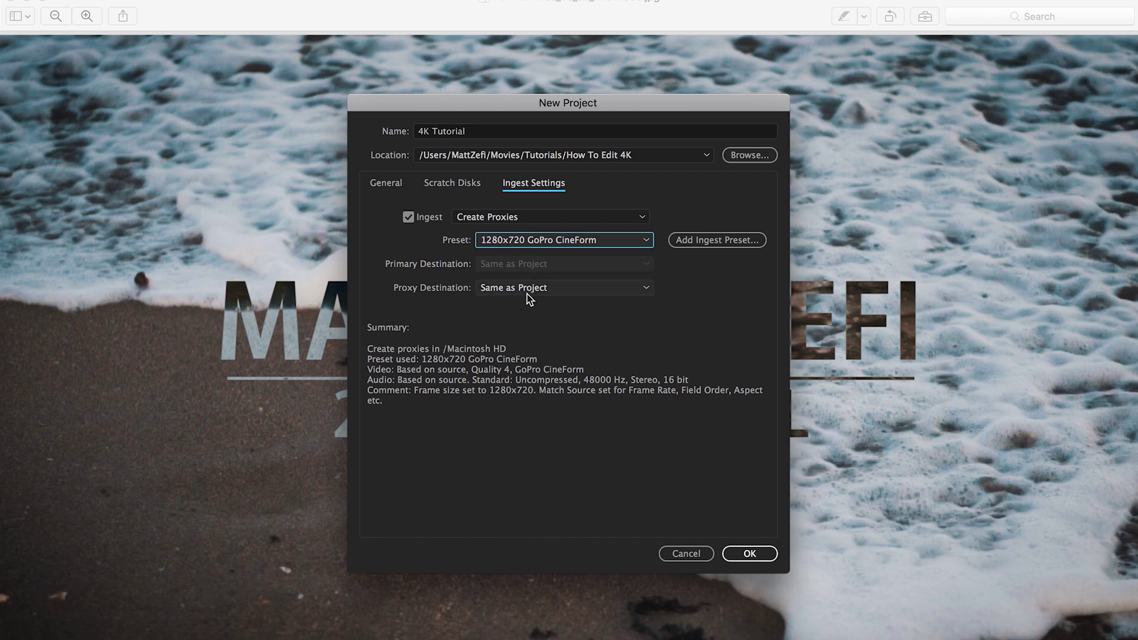
Keep Proxy Destination at Same as Project and confirm to create the 4K Tutorial project
{"action": "left_click", "coordinate": [534, 287]}
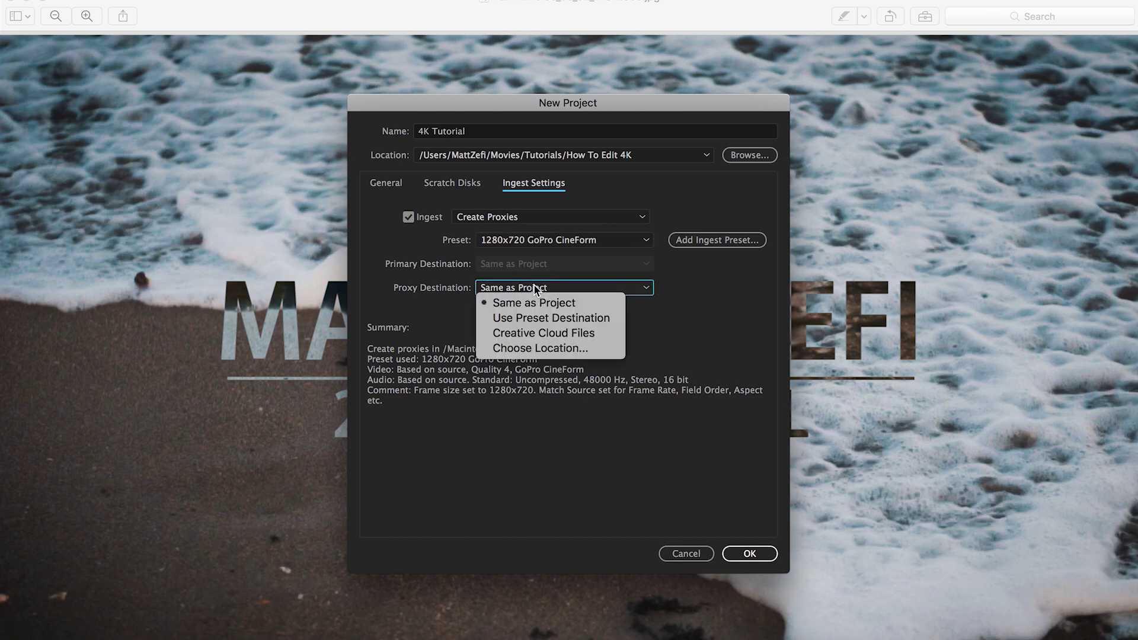
{"action": "left_click_drag", "start_coordinate": [622, 317], "coordinate": [541, 294]}
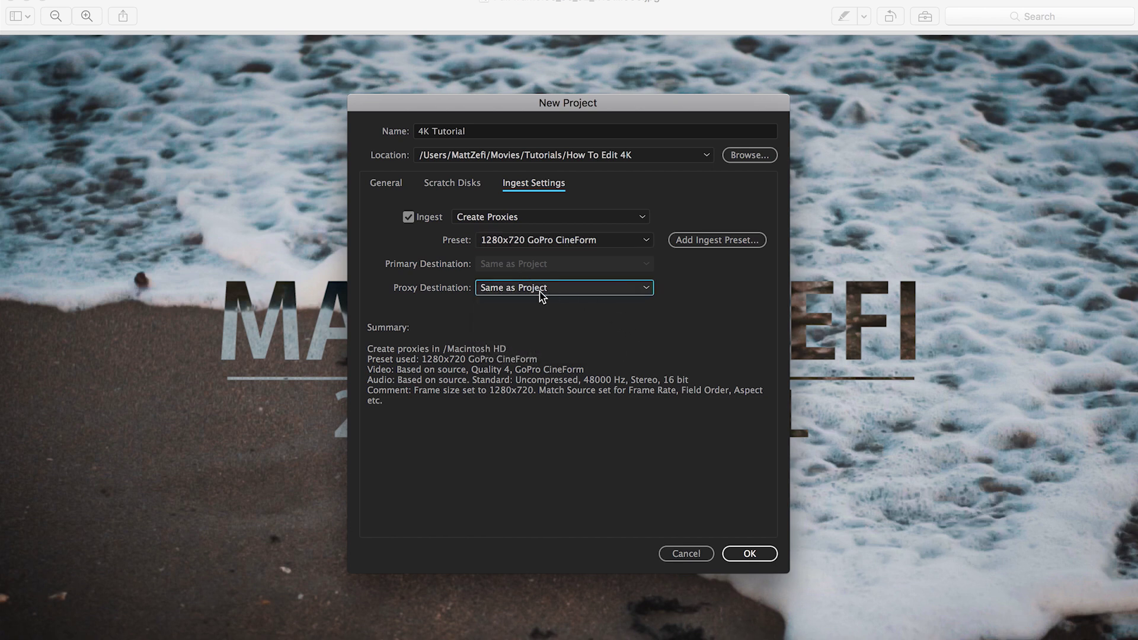
{"action": "left_click", "coordinate": [505, 289]}
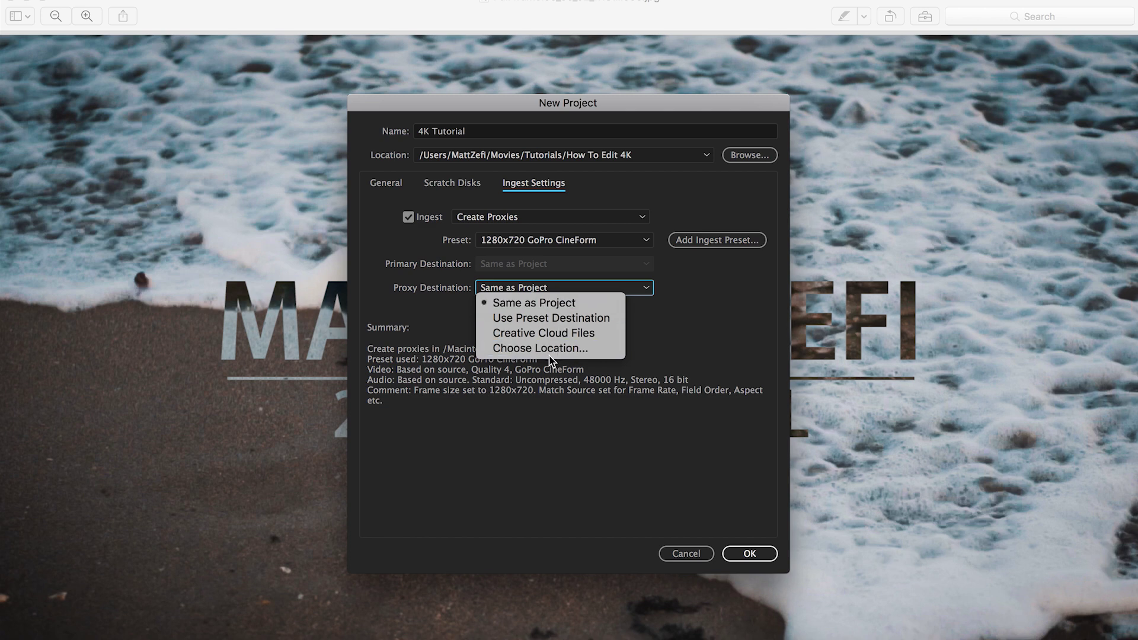
{"action": "left_click", "coordinate": [706, 379]}
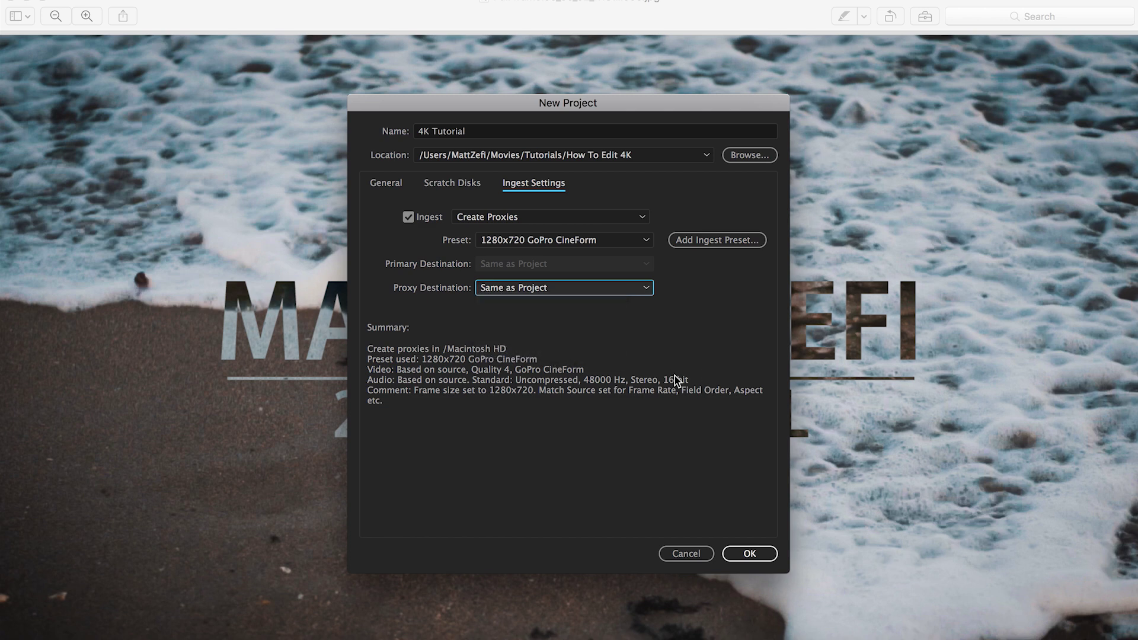
{"action": "left_click", "coordinate": [540, 287]}
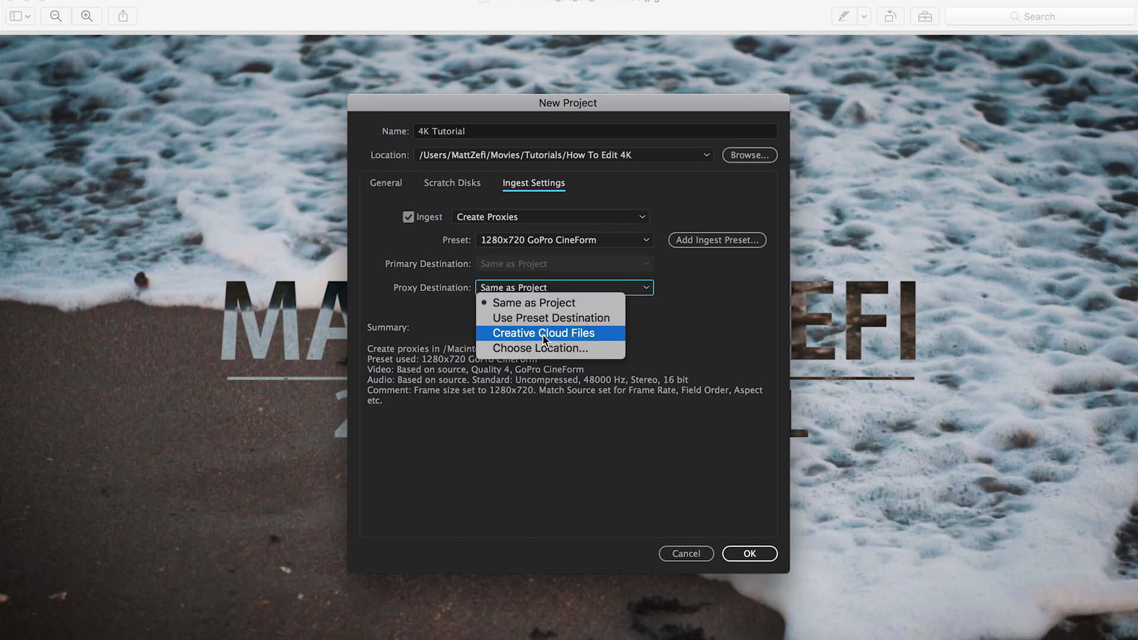
{"action": "left_click", "coordinate": [682, 395]}
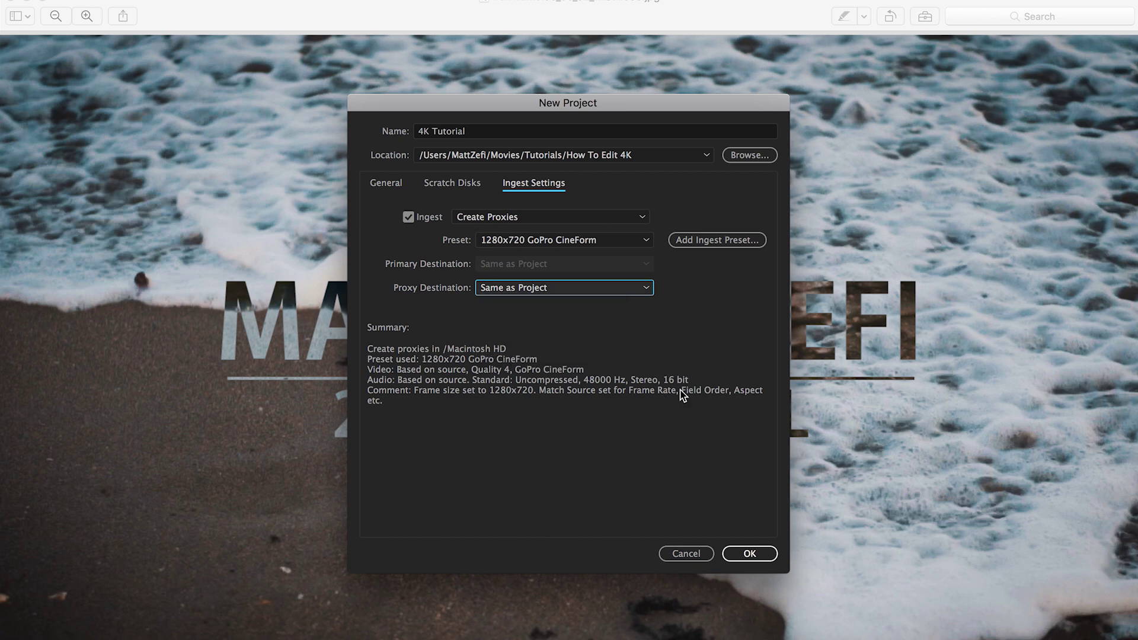
{"action": "left_click", "coordinate": [761, 551]}
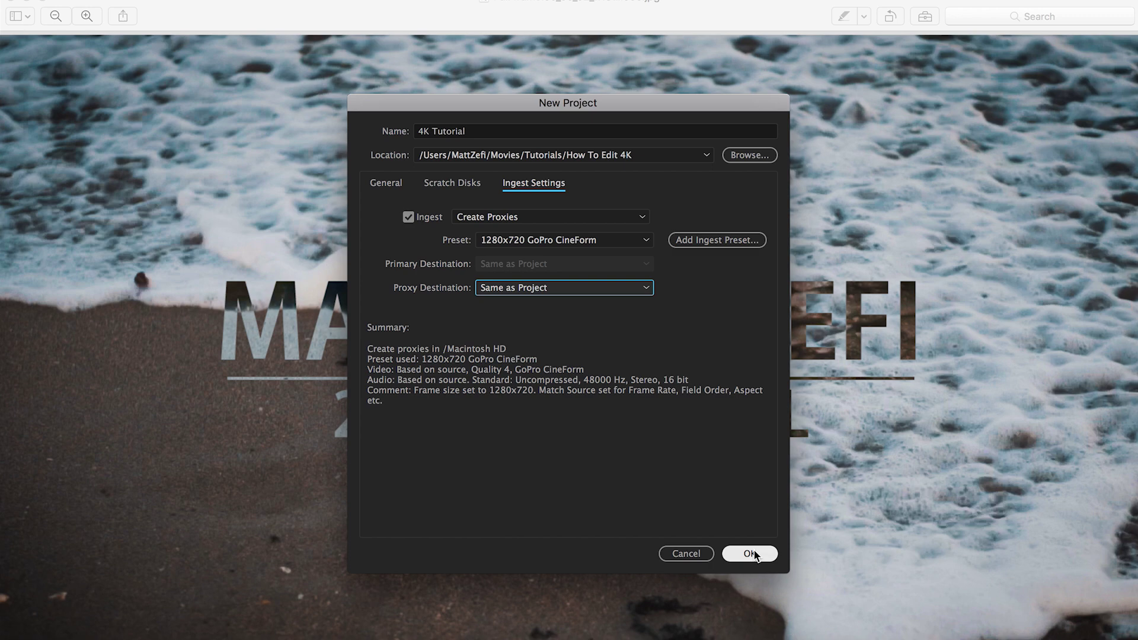
{"action": "left_click", "coordinate": [750, 552]}
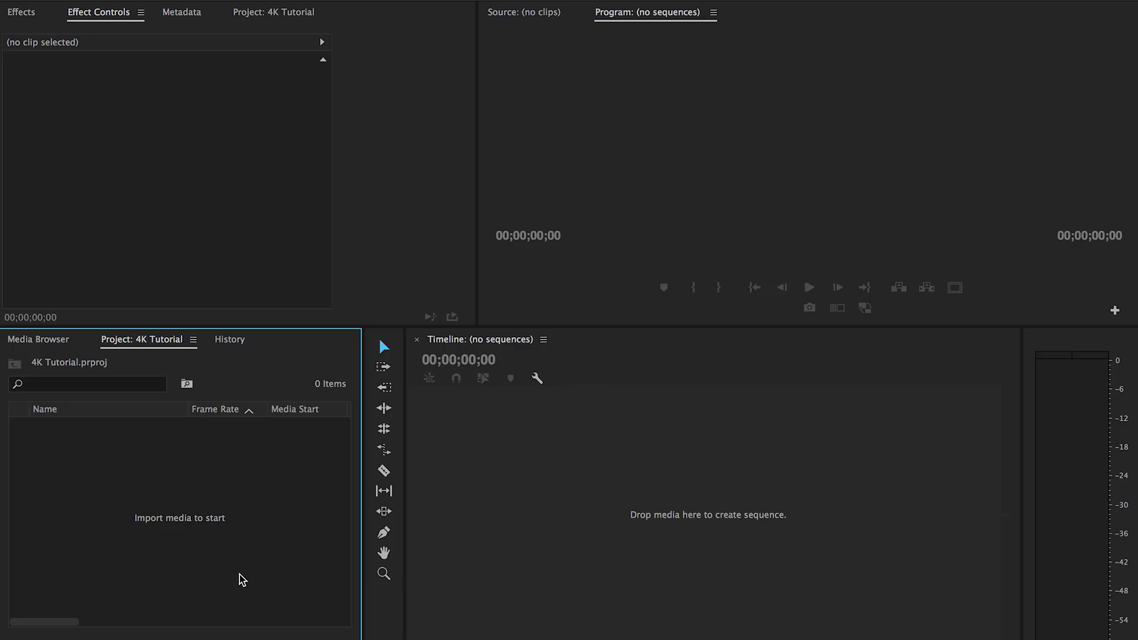
Create a new bin named 'Media' and open it
{"action": "key", "text": "super+slash"}
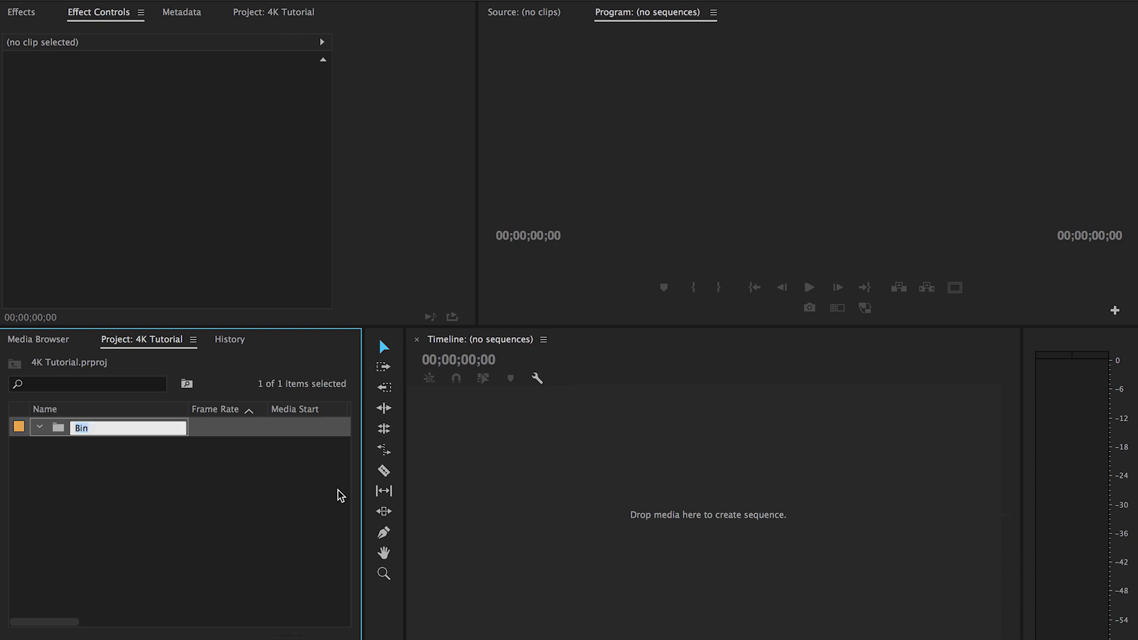
{"action": "type", "text": "Media"}
{"action": "left_click", "coordinate": [276, 471]}
{"action": "left_click", "coordinate": [76, 425]}
{"action": "double_click", "coordinate": [76, 424]}
Browse the four Prop Media clips in the Import dialog, then cancel without importing
{"action": "double_click", "coordinate": [76, 424]}
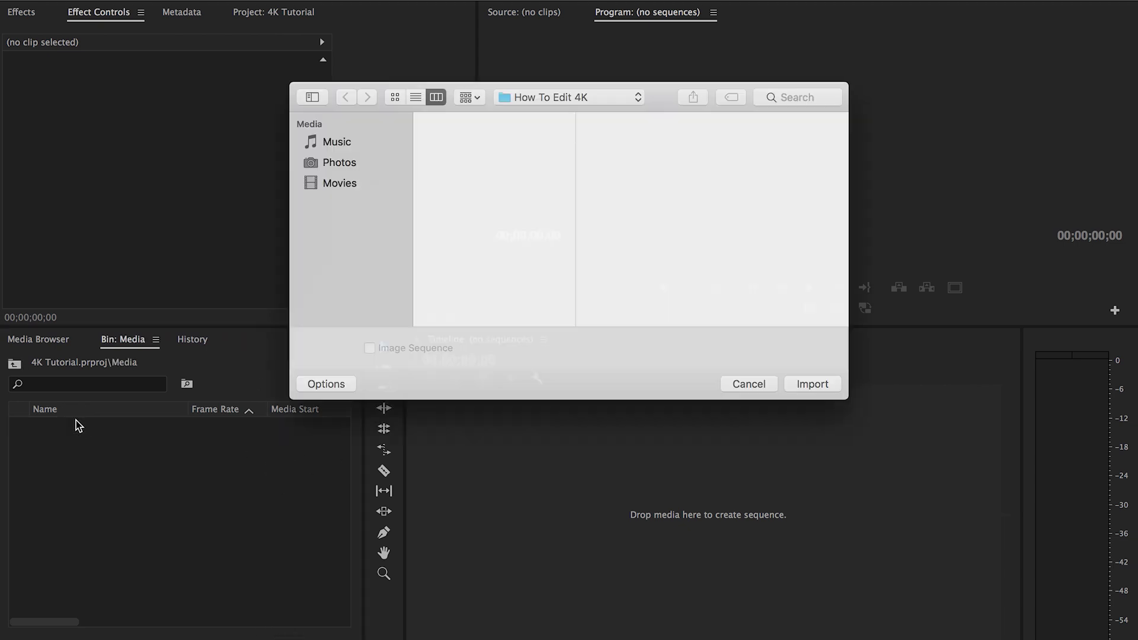
{"action": "left_click", "coordinate": [454, 135]}
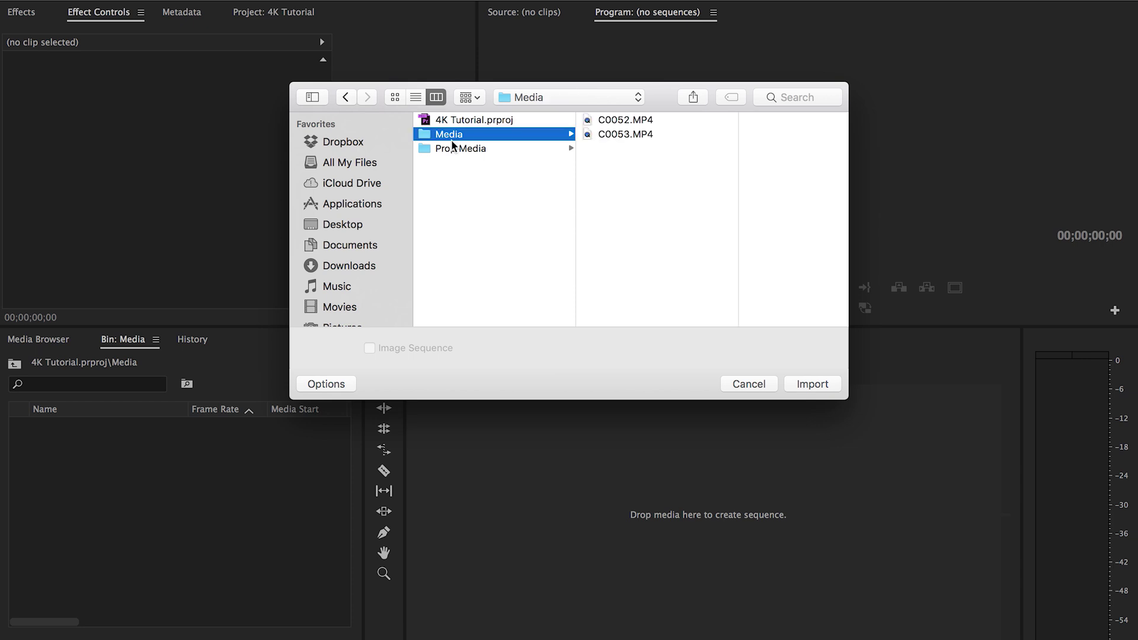
{"action": "left_click", "coordinate": [450, 149]}
{"action": "left_click", "coordinate": [633, 161]}
{"action": "key", "text": "super+a"}
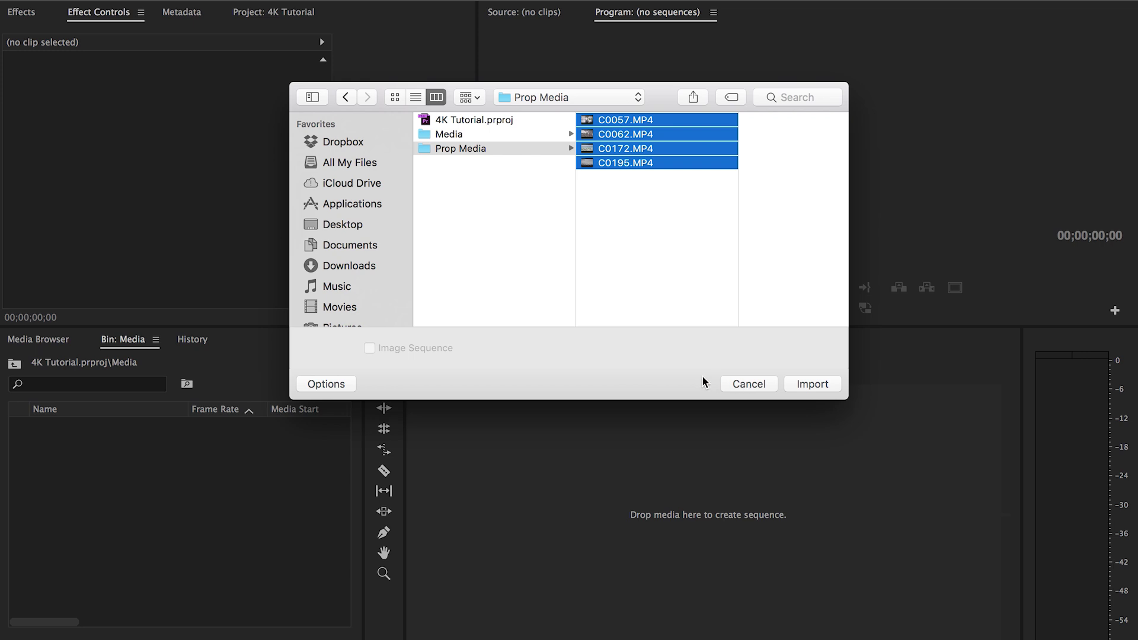
{"action": "left_click", "coordinate": [741, 383]}
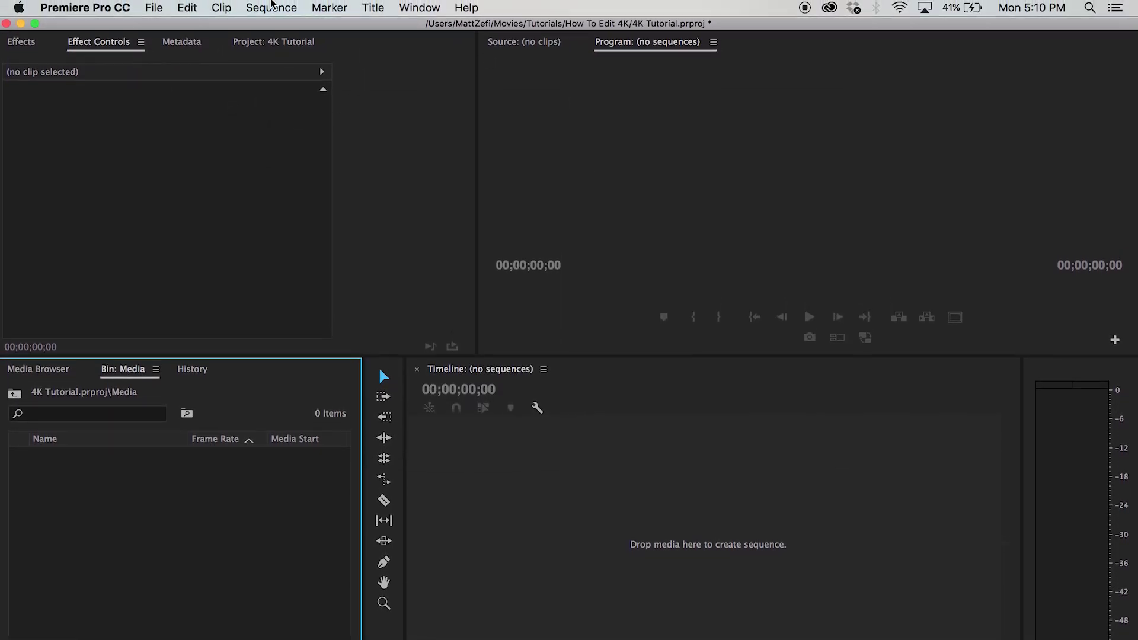
{"action": "left_click", "coordinate": [162, 5]}
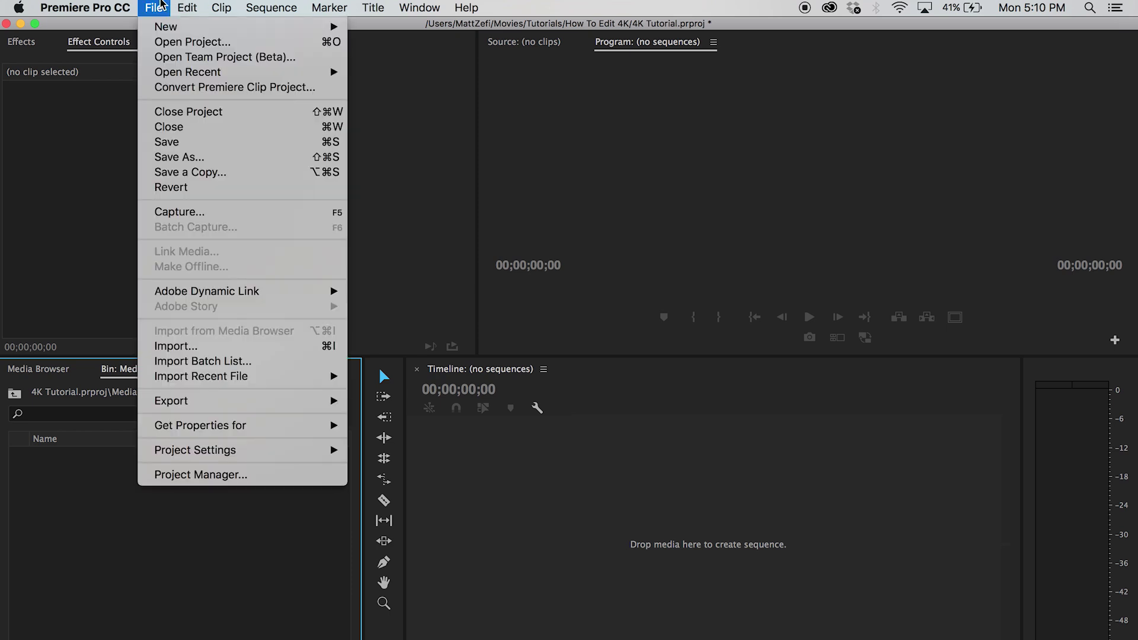
{"action": "mouse_move", "coordinate": [230, 450]}
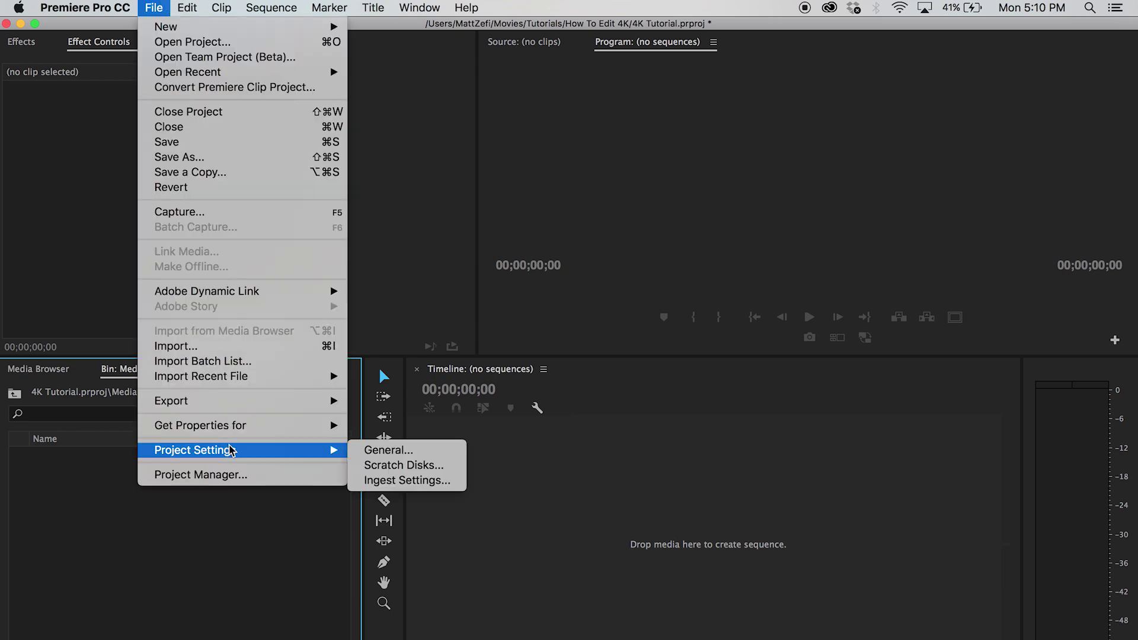
{"action": "left_click", "coordinate": [369, 480]}
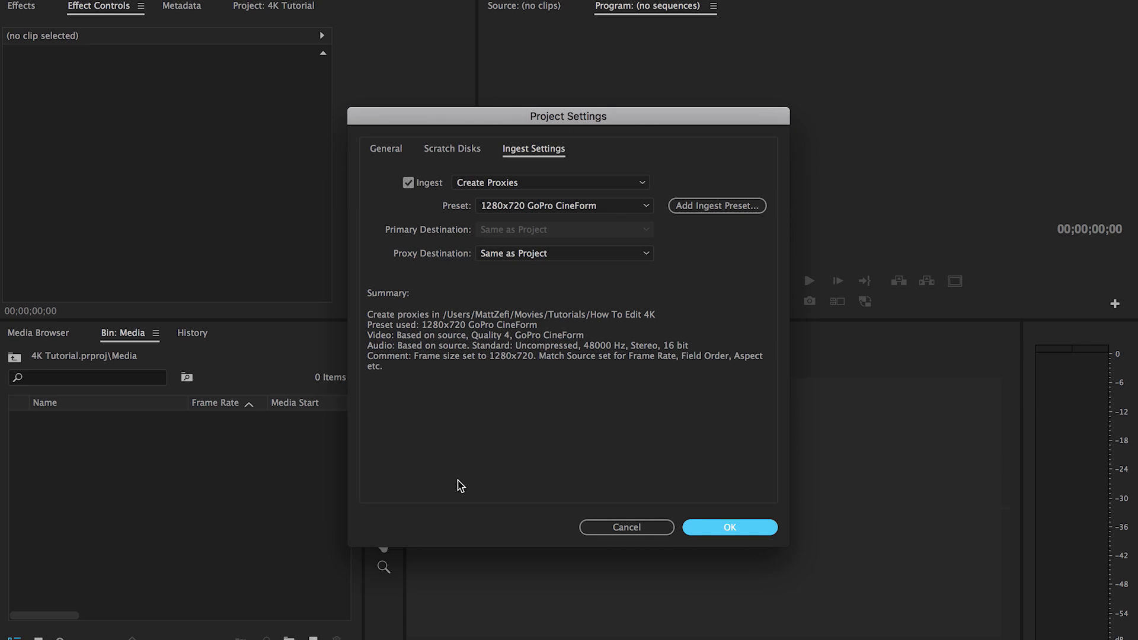
{"action": "left_click", "coordinate": [643, 528]}
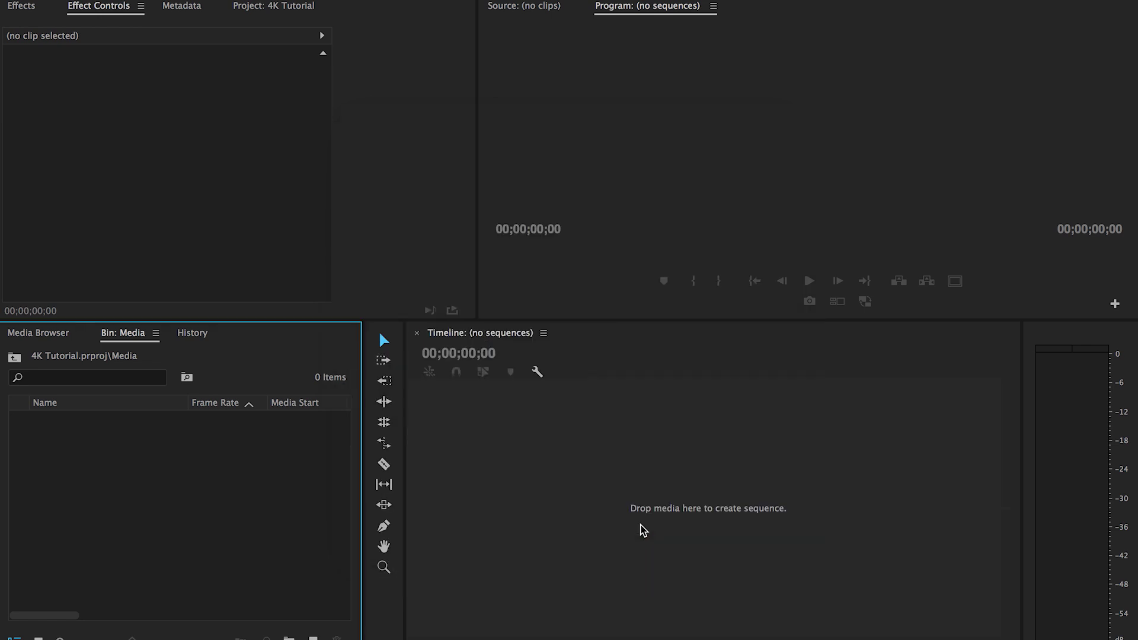
Select all four MP4 clips in Prop Media and import them into the Media bin
{"action": "double_click", "coordinate": [214, 544]}
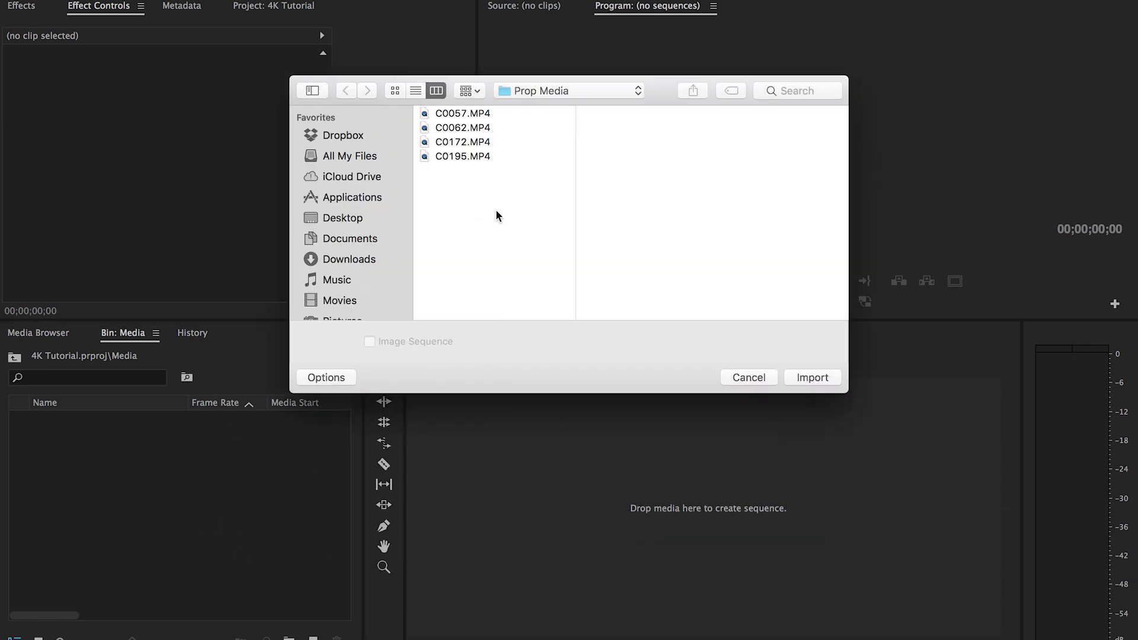
{"action": "key", "text": "super+a"}
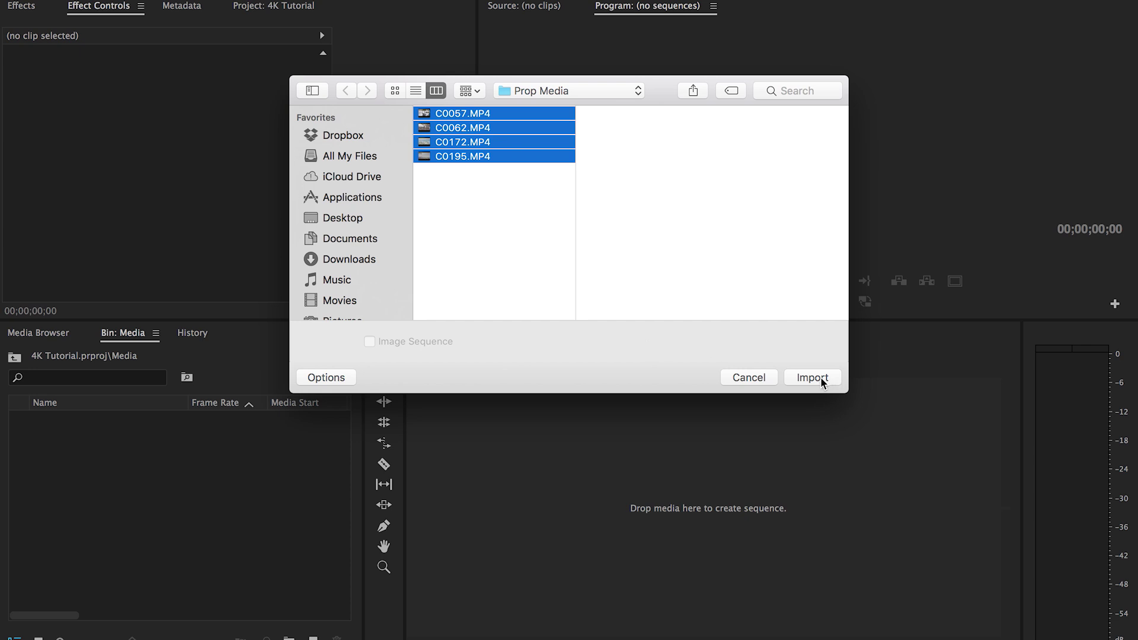
{"action": "left_click", "coordinate": [820, 380]}
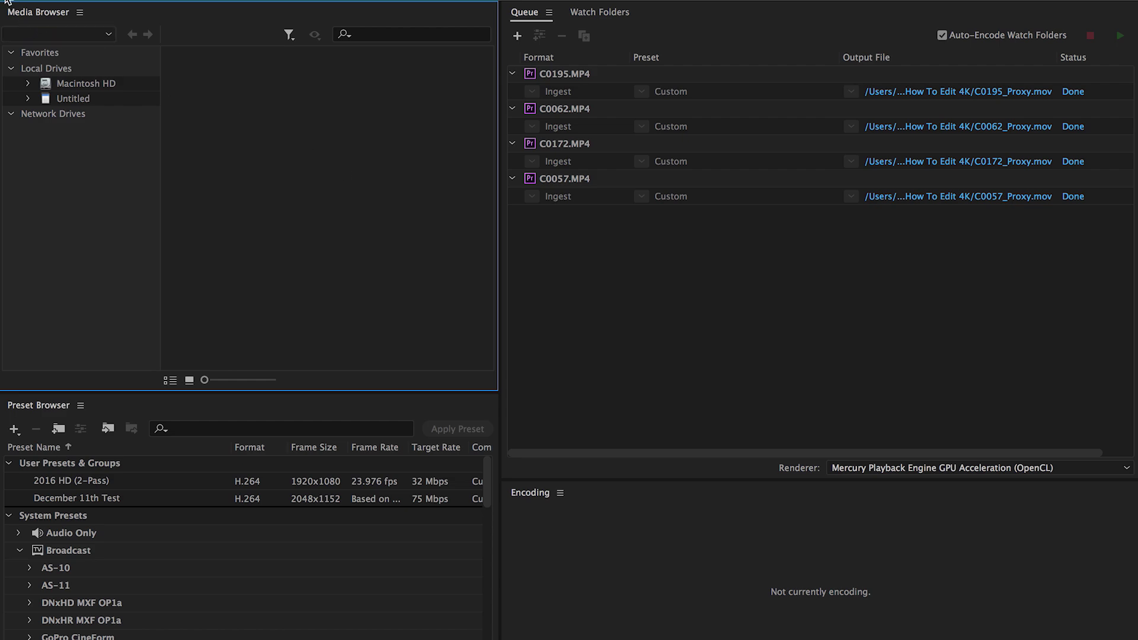
Return to Premiere Pro once all four proxy ingest jobs show Done
{"action": "key", "text": "super+Tab"}
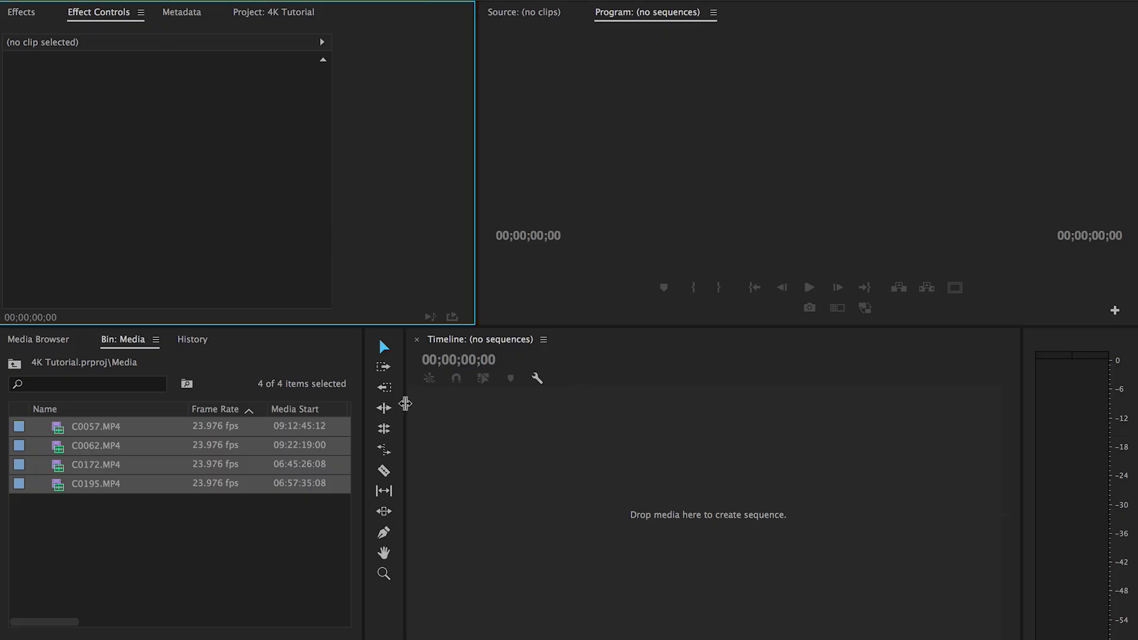
Scroll the Media bin list right until the Proxy column shows Attached for each clip
{"action": "left_click", "coordinate": [131, 536]}
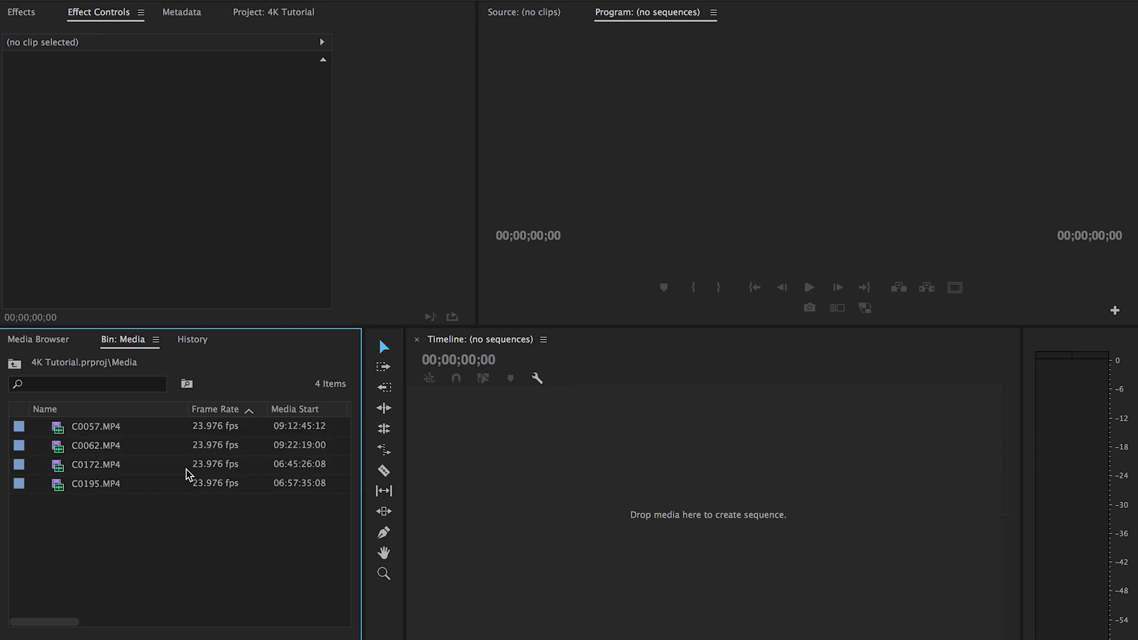
{"action": "scroll", "coordinate": [227, 483], "scroll_direction": "right", "scroll_amount": 2}
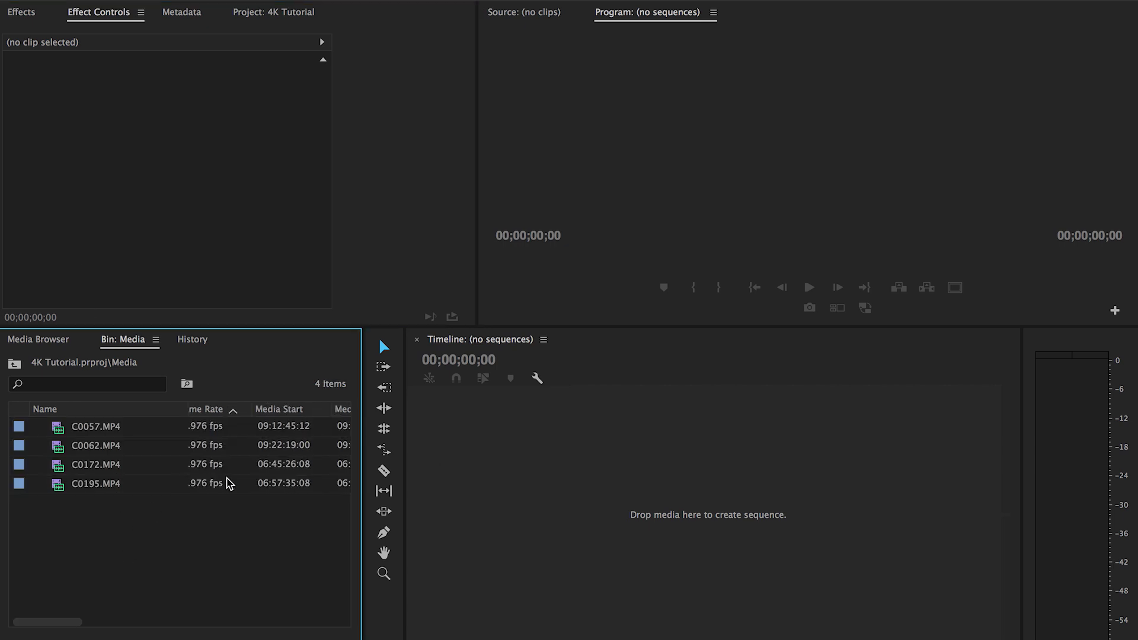
{"action": "scroll", "coordinate": [227, 483], "scroll_direction": "right", "scroll_amount": 5}
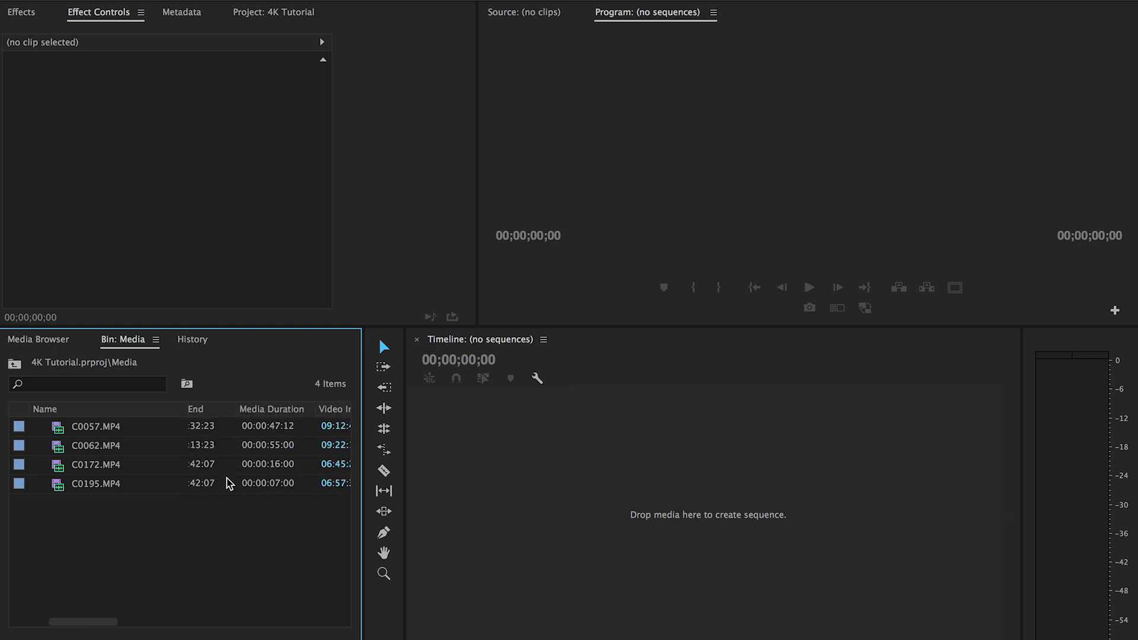
{"action": "scroll", "coordinate": [227, 483], "scroll_direction": "right", "scroll_amount": 6}
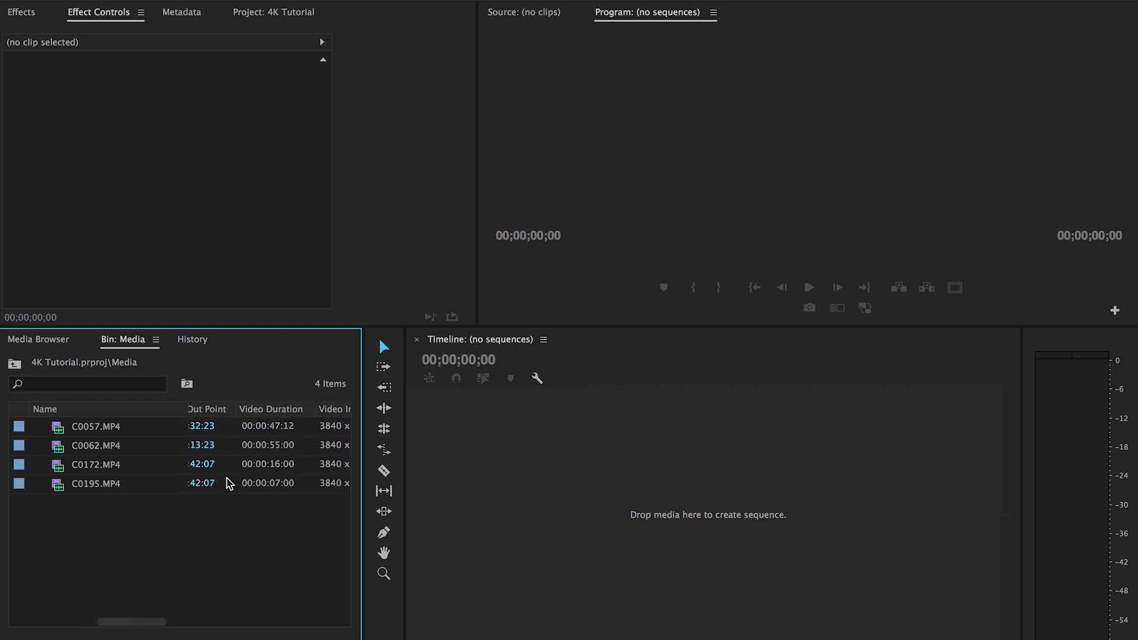
{"action": "scroll", "coordinate": [227, 483], "scroll_direction": "right", "scroll_amount": 5}
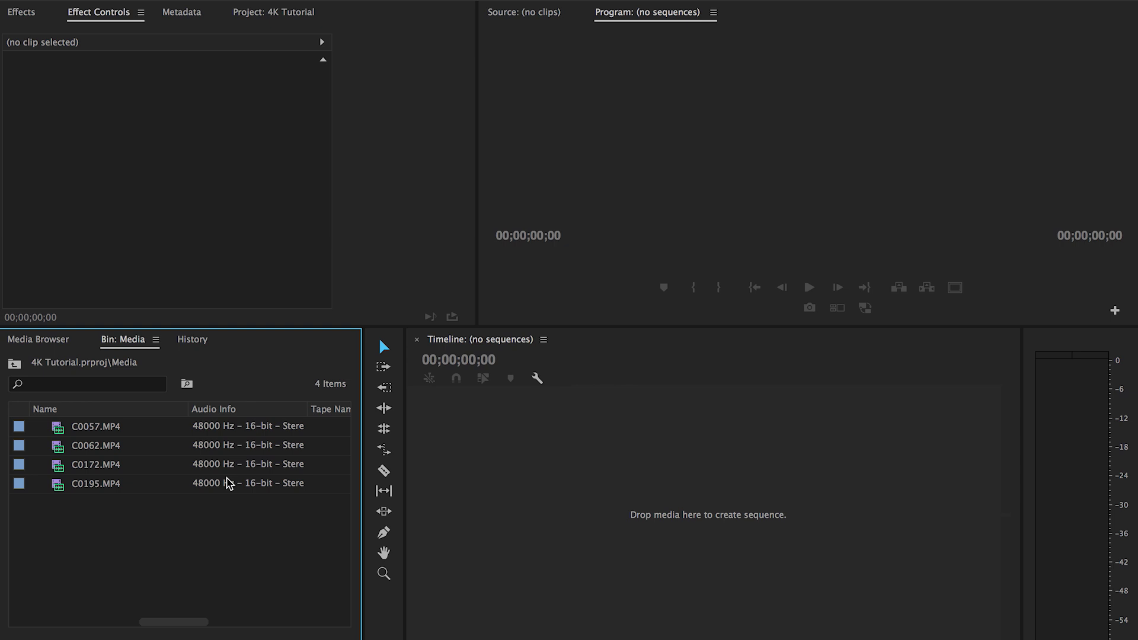
{"action": "scroll", "coordinate": [228, 482], "scroll_direction": "right", "scroll_amount": 6}
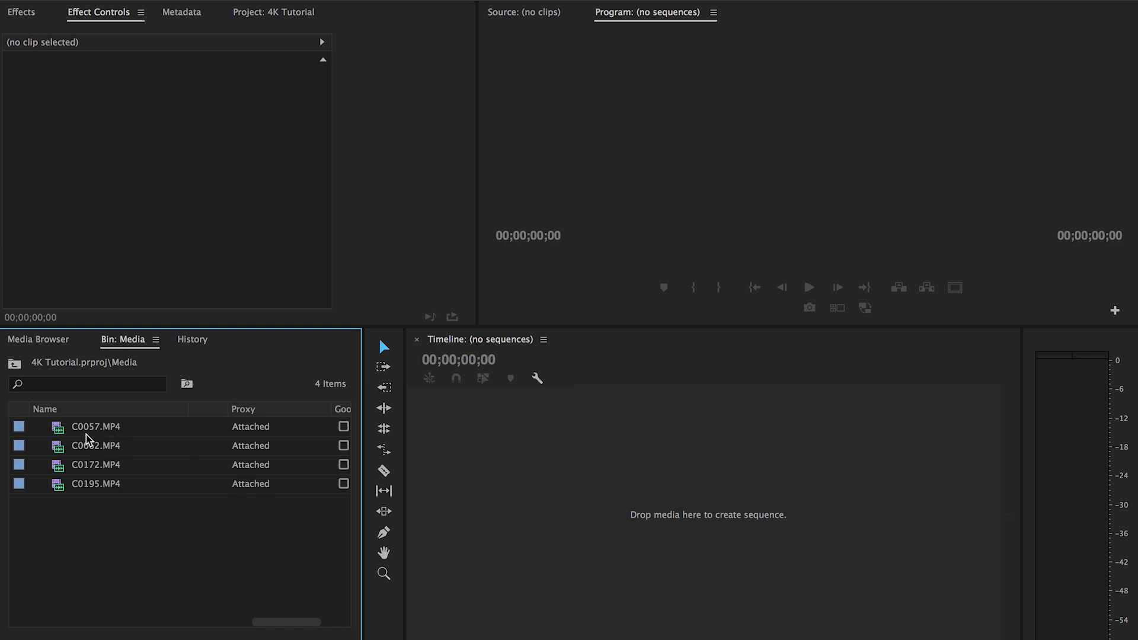
{"action": "mouse_move", "coordinate": [86, 439]}
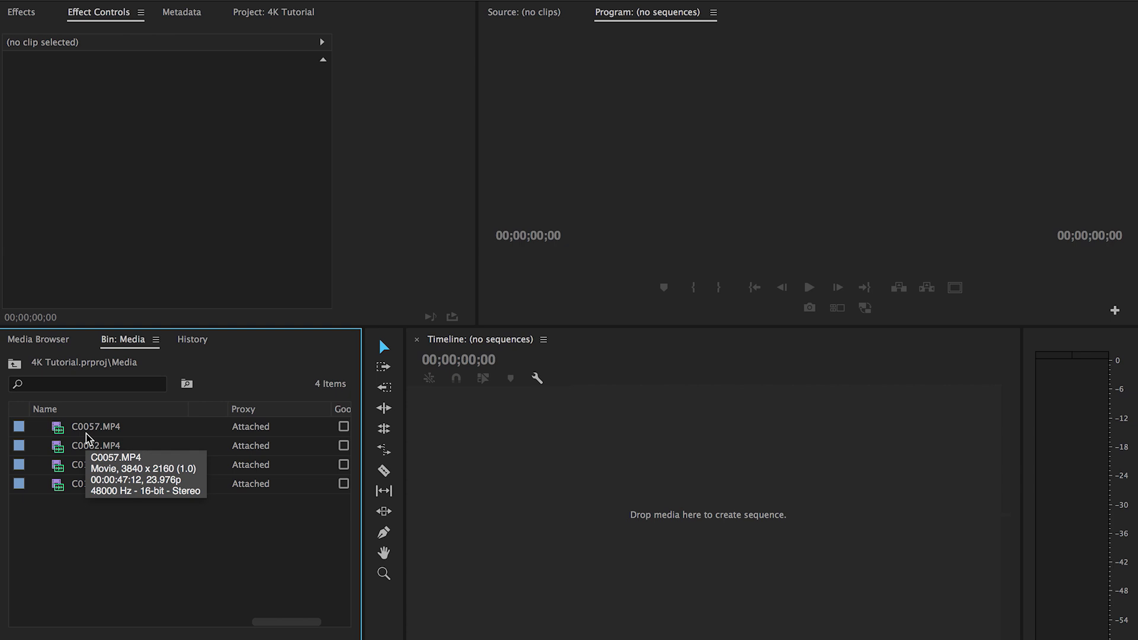
{"action": "left_click", "coordinate": [86, 434]}
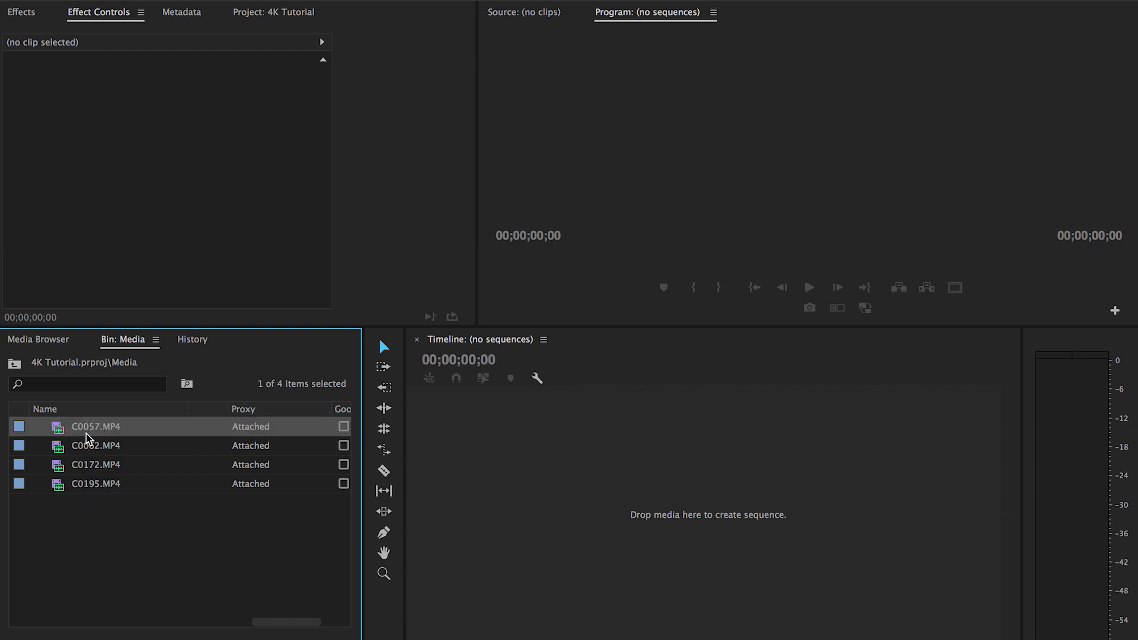
{"action": "right_click", "coordinate": [86, 432]}
{"action": "scroll", "coordinate": [174, 534], "scroll_direction": "down", "scroll_amount": 10}
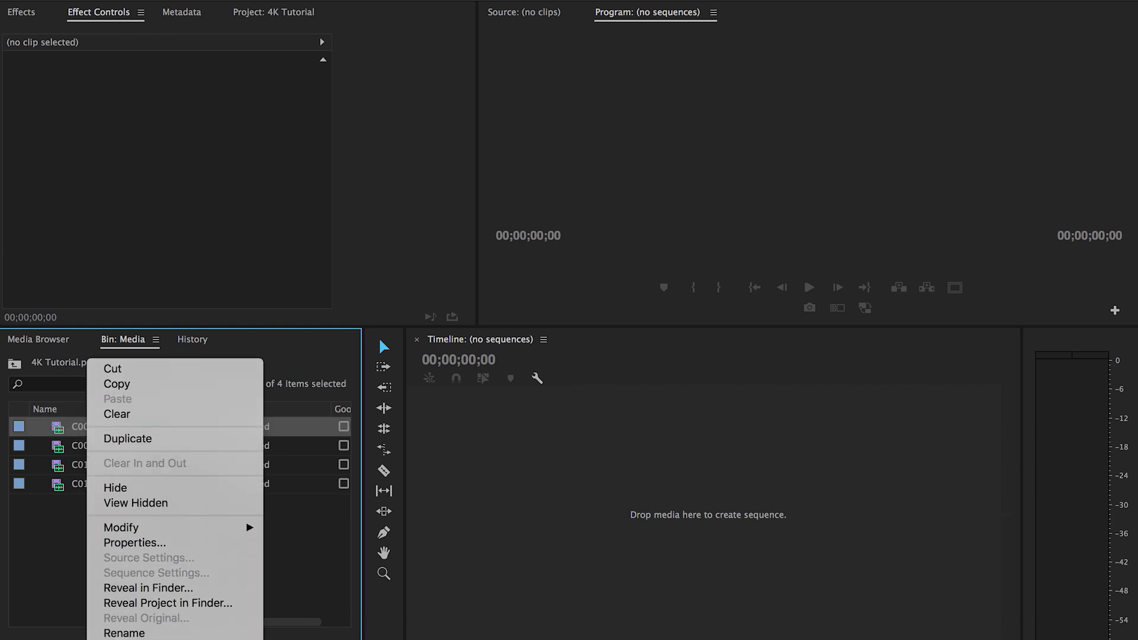
{"action": "scroll", "coordinate": [175, 534], "scroll_direction": "down", "scroll_amount": 5}
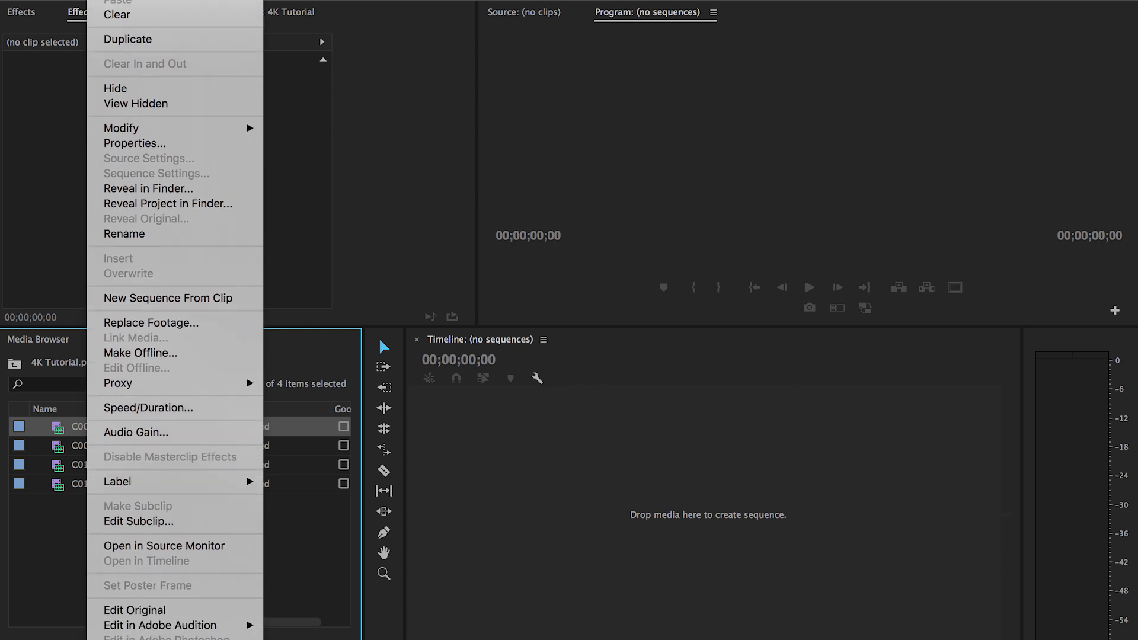
{"action": "mouse_move", "coordinate": [161, 387]}
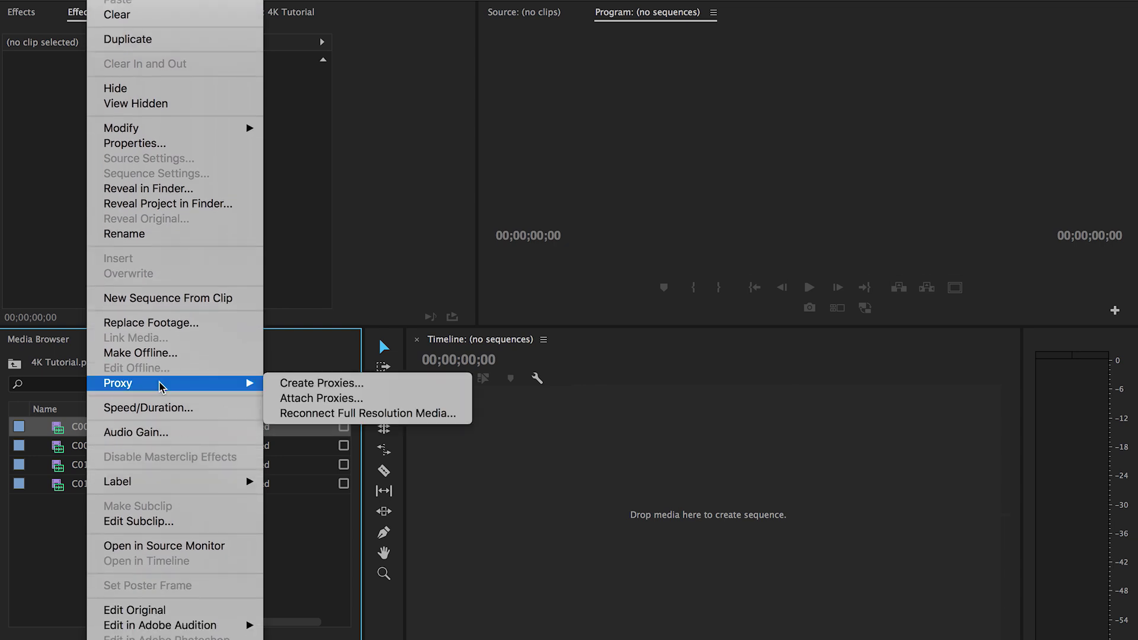
{"action": "left_click", "coordinate": [287, 398]}
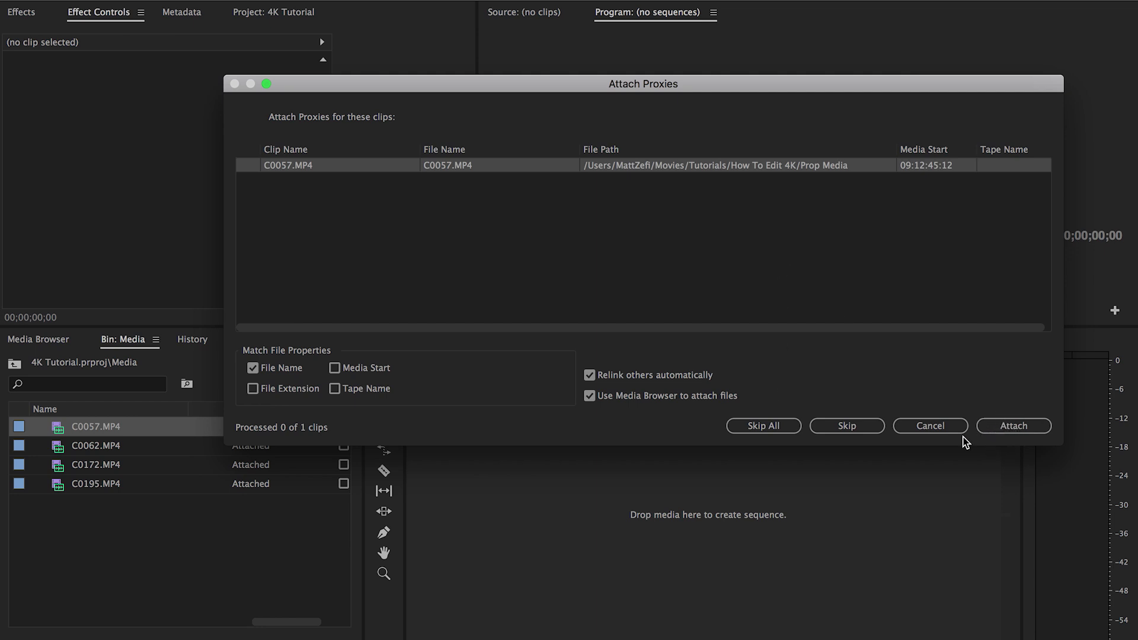
{"action": "left_click", "coordinate": [935, 428]}
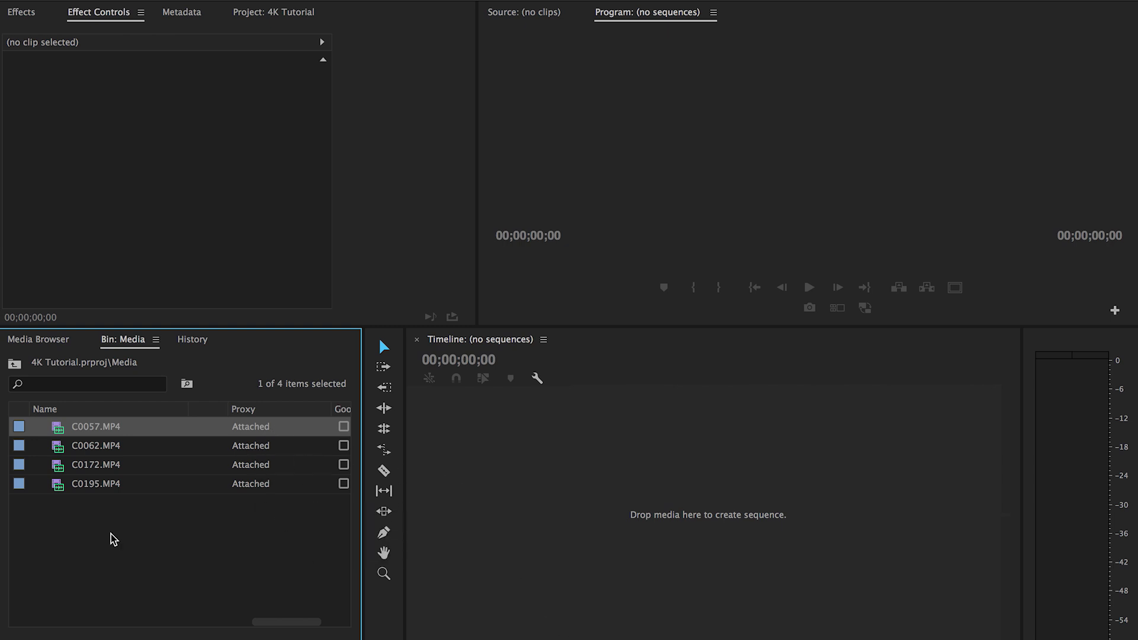
{"action": "left_click", "coordinate": [82, 488], "text": "shift"}
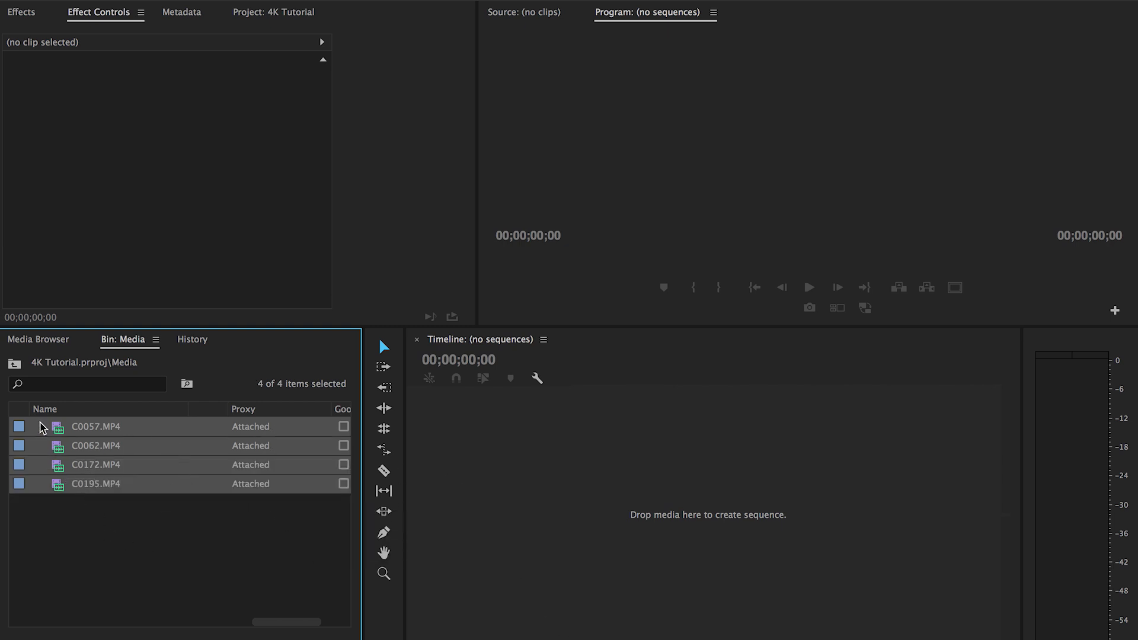
Select all four clips and drag them into the Timeline to create sequence C0172
{"action": "right_click", "coordinate": [122, 523]}
{"action": "mouse_move", "coordinate": [170, 587]}
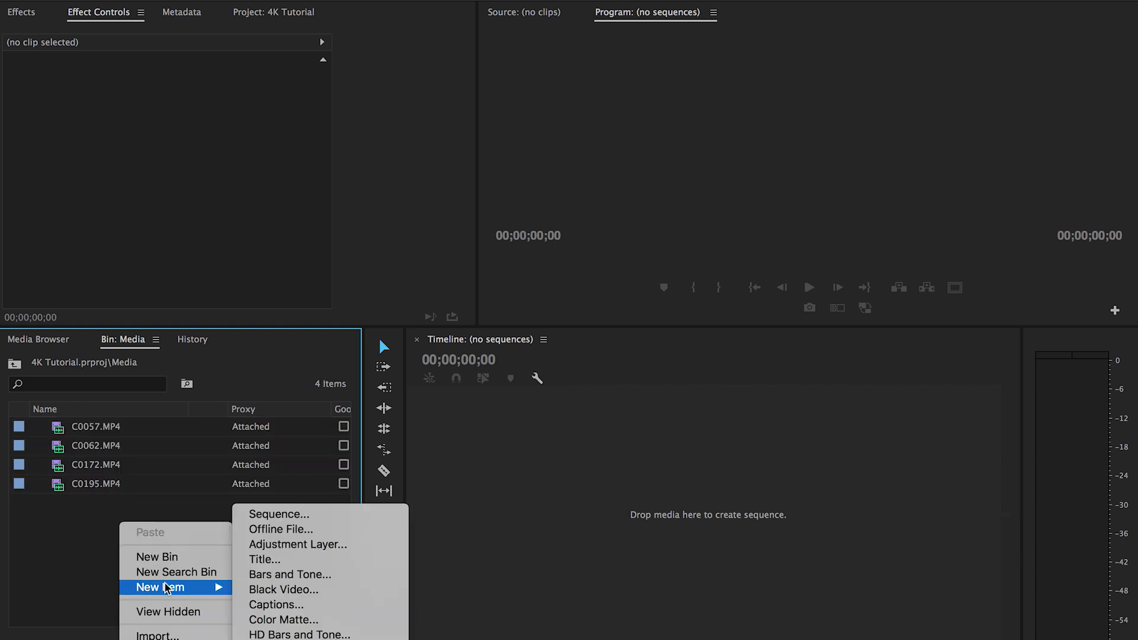
{"action": "left_click", "coordinate": [142, 517]}
{"action": "left_click", "coordinate": [95, 483]}
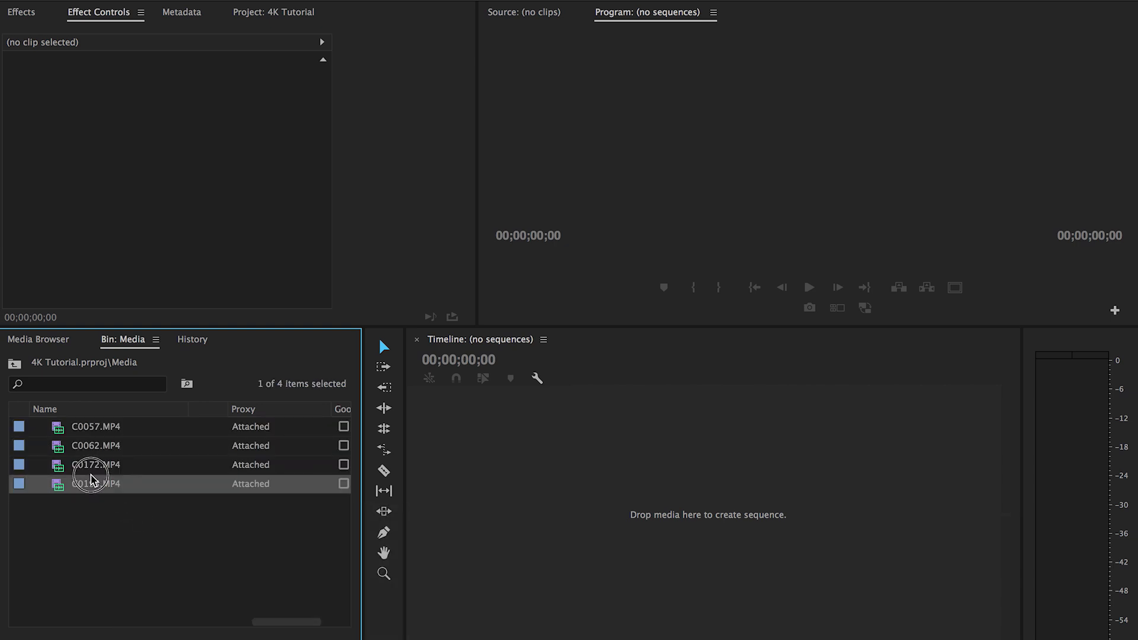
{"action": "left_click", "coordinate": [89, 432], "text": "shift"}
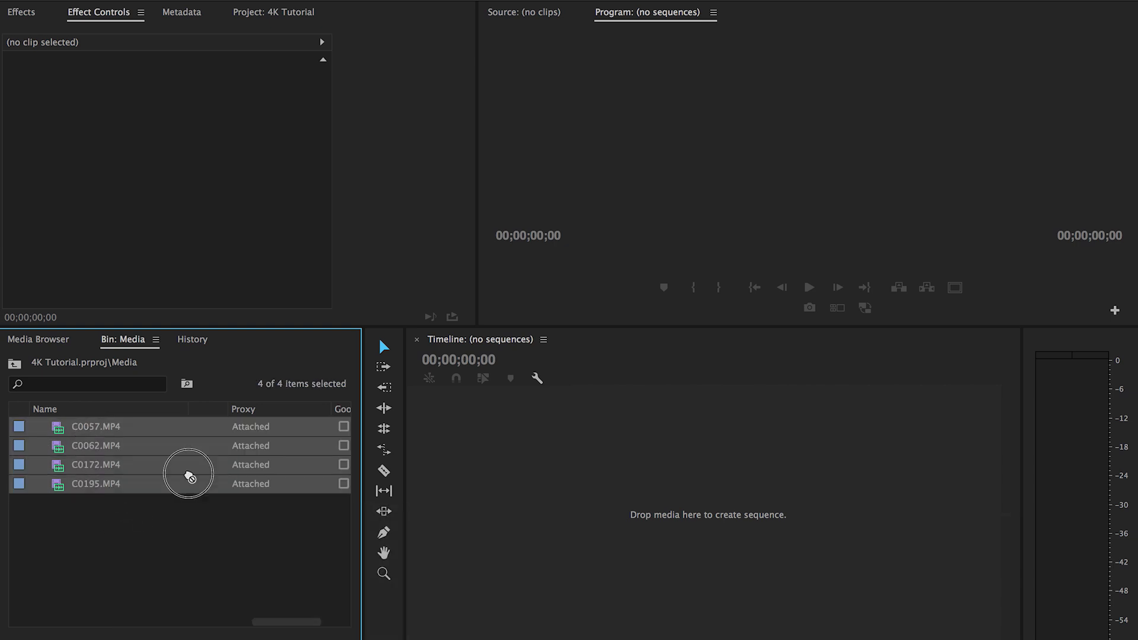
{"action": "left_click_drag", "start_coordinate": [190, 470], "coordinate": [524, 533]}
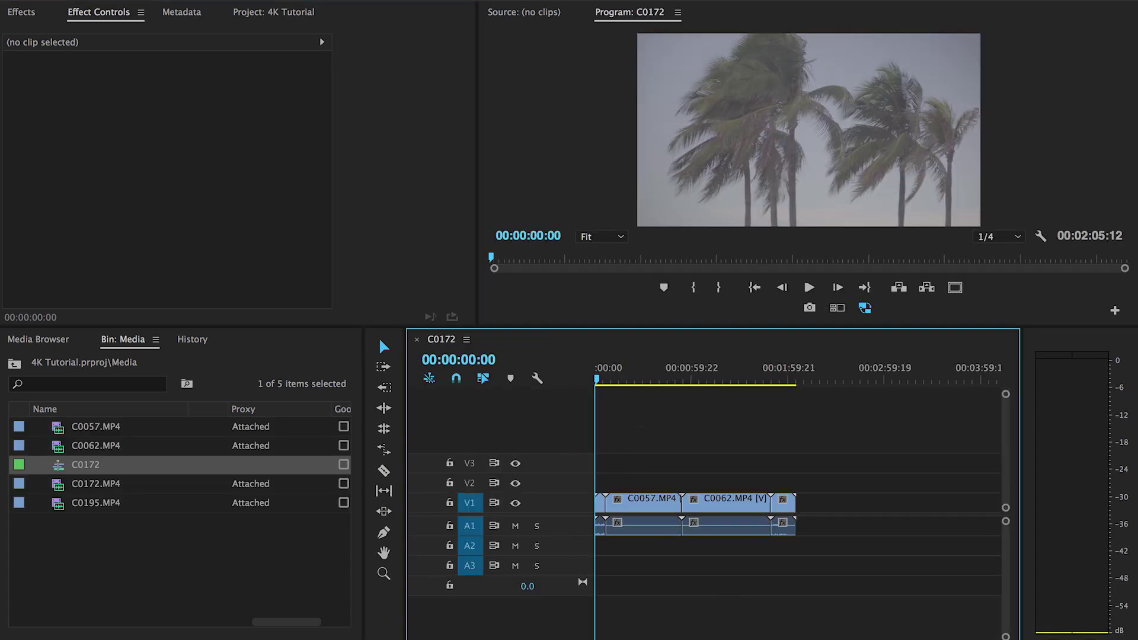
Review the C0172 sequence settings and close them without changes
{"action": "left_click", "coordinate": [260, 0]}
{"action": "left_click", "coordinate": [308, 1]}
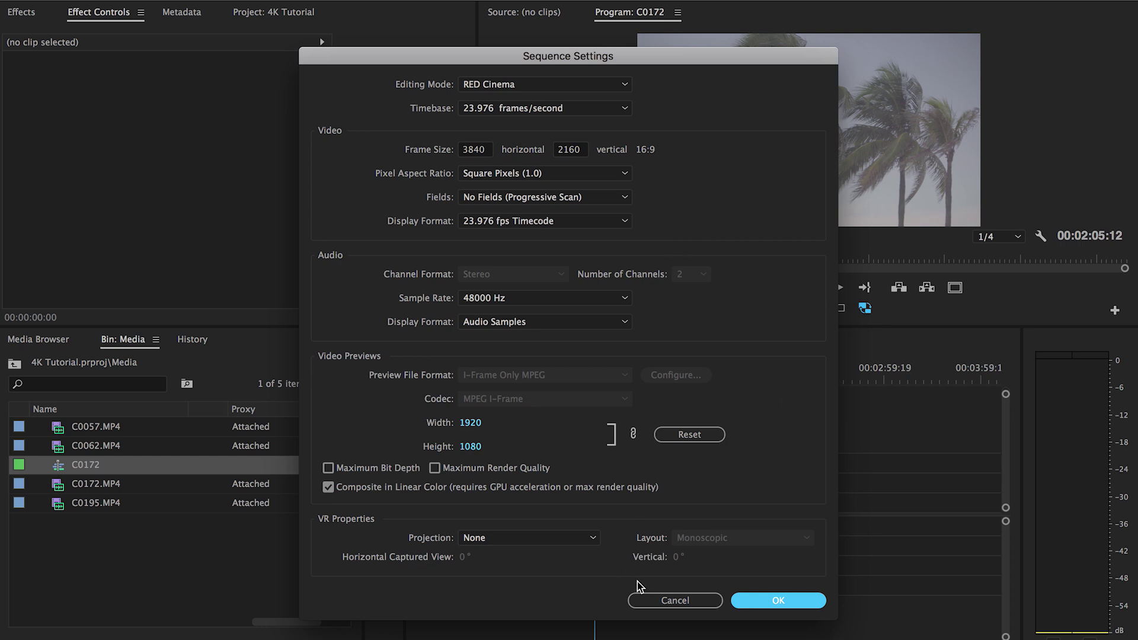
{"action": "left_click", "coordinate": [655, 599]}
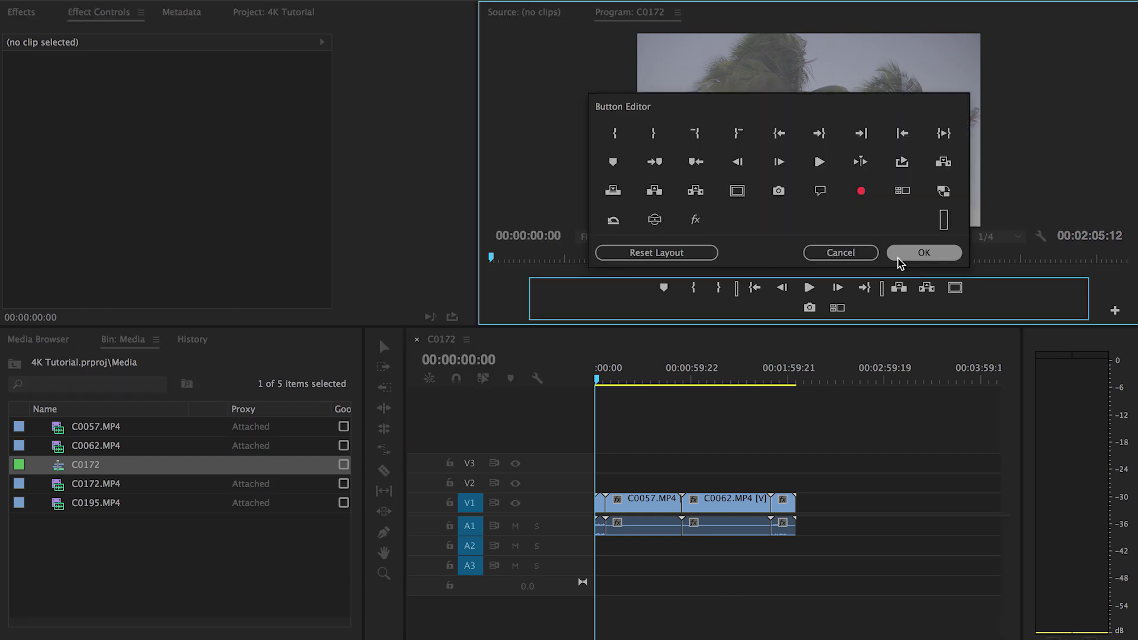
{"action": "left_click", "coordinate": [896, 255]}
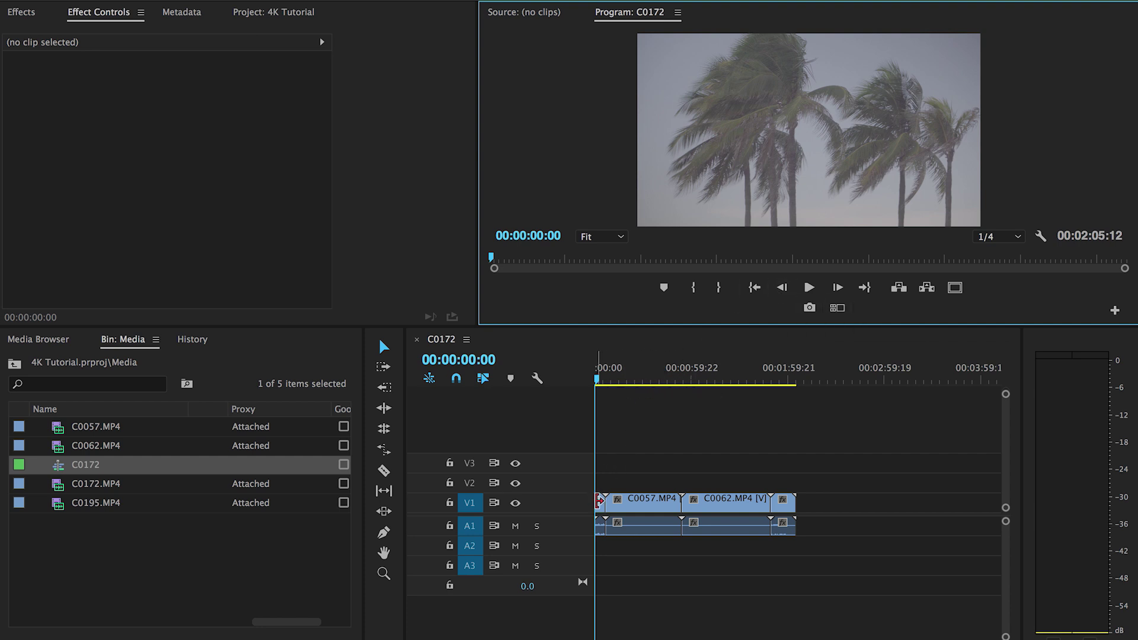
Trim C0057's start, extend C0195's end, and move all clips to 00:00:00:00
{"action": "left_click_drag", "start_coordinate": [598, 501], "coordinate": [606, 501]}
{"action": "left_click_drag", "start_coordinate": [795, 501], "coordinate": [601, 540]}
{"action": "left_click_drag", "start_coordinate": [652, 500], "coordinate": [622, 501]}
{"action": "left_click", "coordinate": [615, 468]}
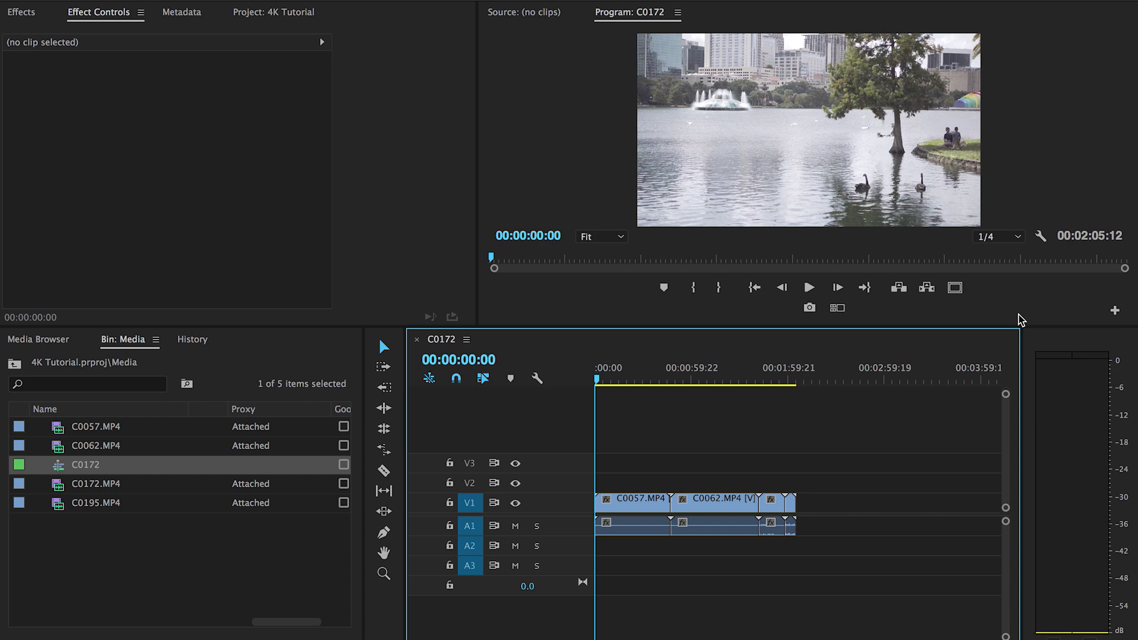
{"action": "left_click", "coordinate": [1114, 313]}
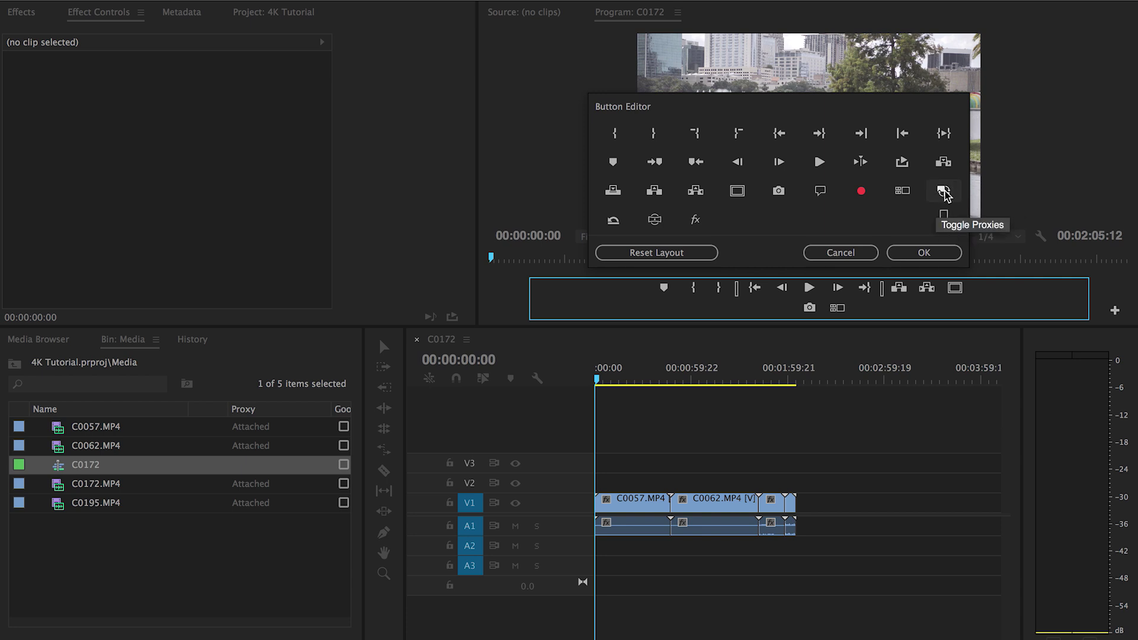
Add the Toggle Proxies button to the Program monitor's button bar and confirm
{"action": "left_click_drag", "start_coordinate": [944, 196], "coordinate": [868, 307]}
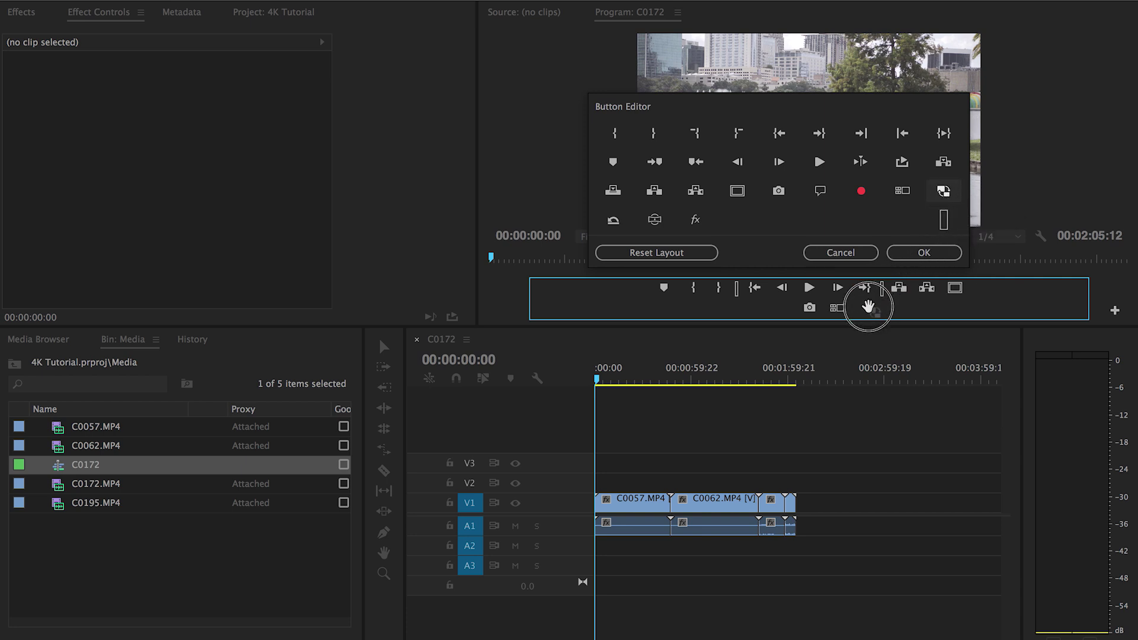
{"action": "left_click", "coordinate": [903, 256]}
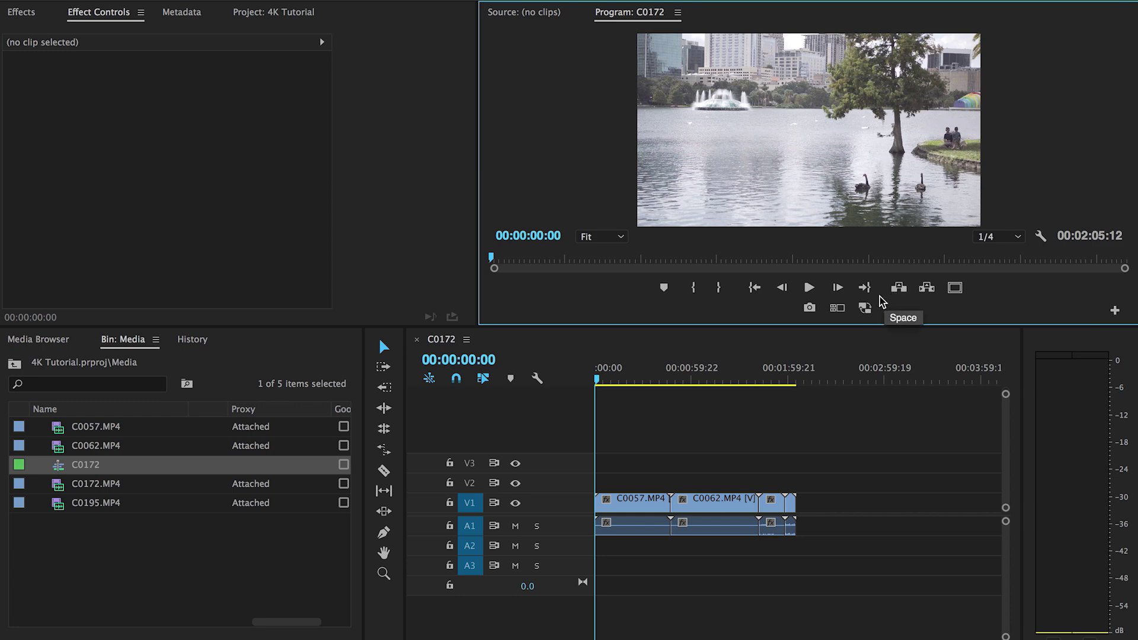
Save the project, enable Toggle Proxies, and start playing sequence C0172
{"action": "key", "text": "ctrl+s"}
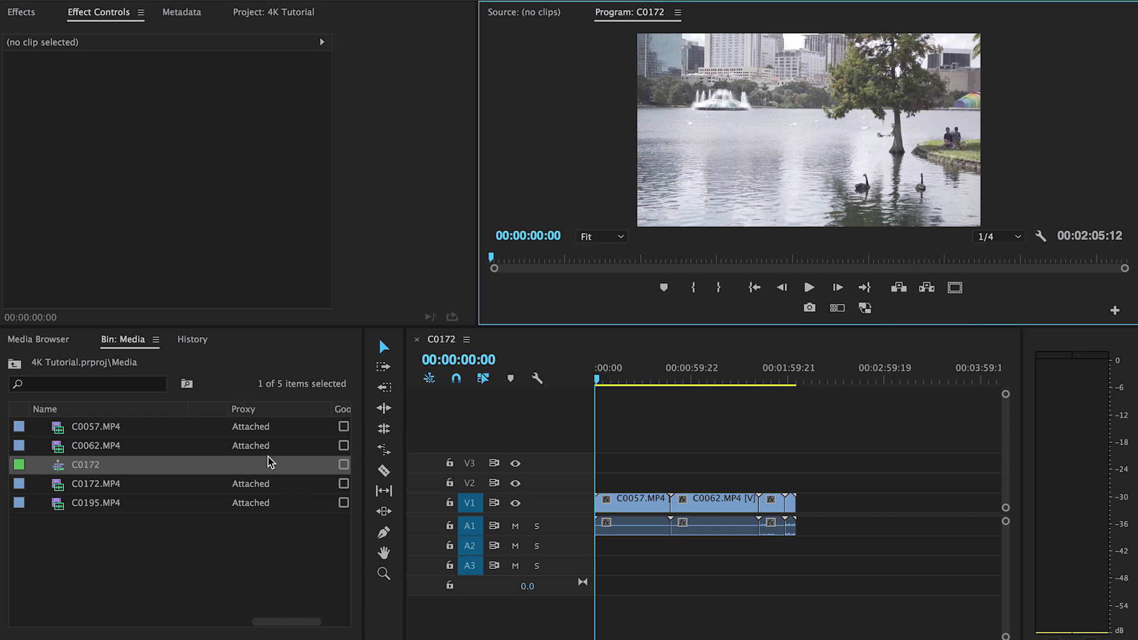
{"action": "left_click", "coordinate": [865, 308]}
{"action": "key", "text": "space"}
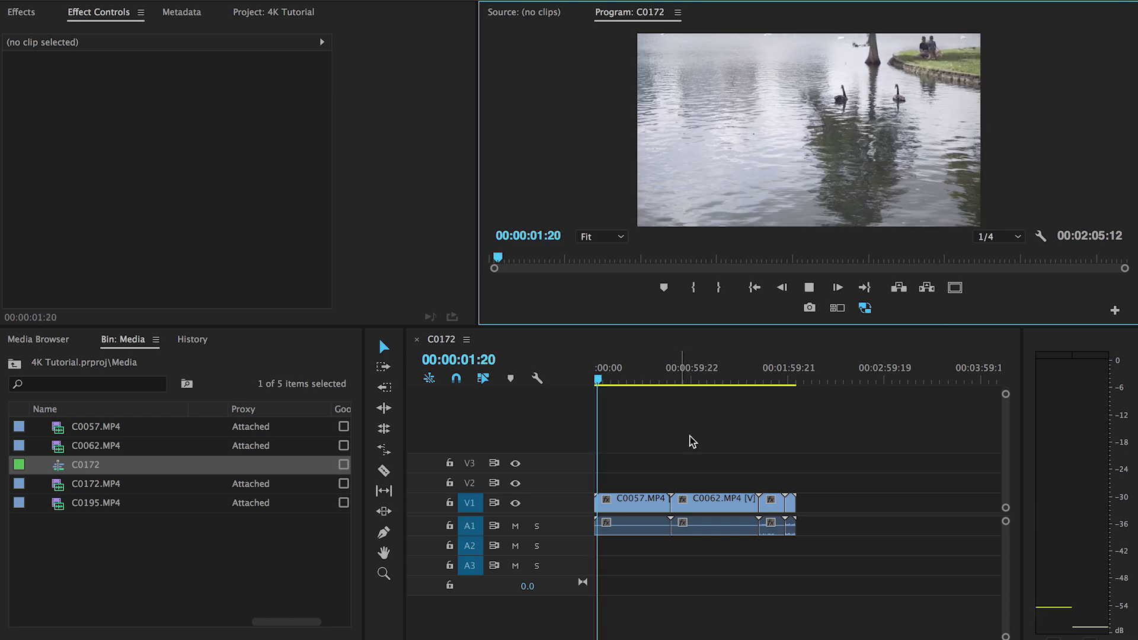
Jump the playhead to 00:00:20:05, about one minute, then 00:01:38:15 during playback
{"action": "left_click", "coordinate": [629, 384]}
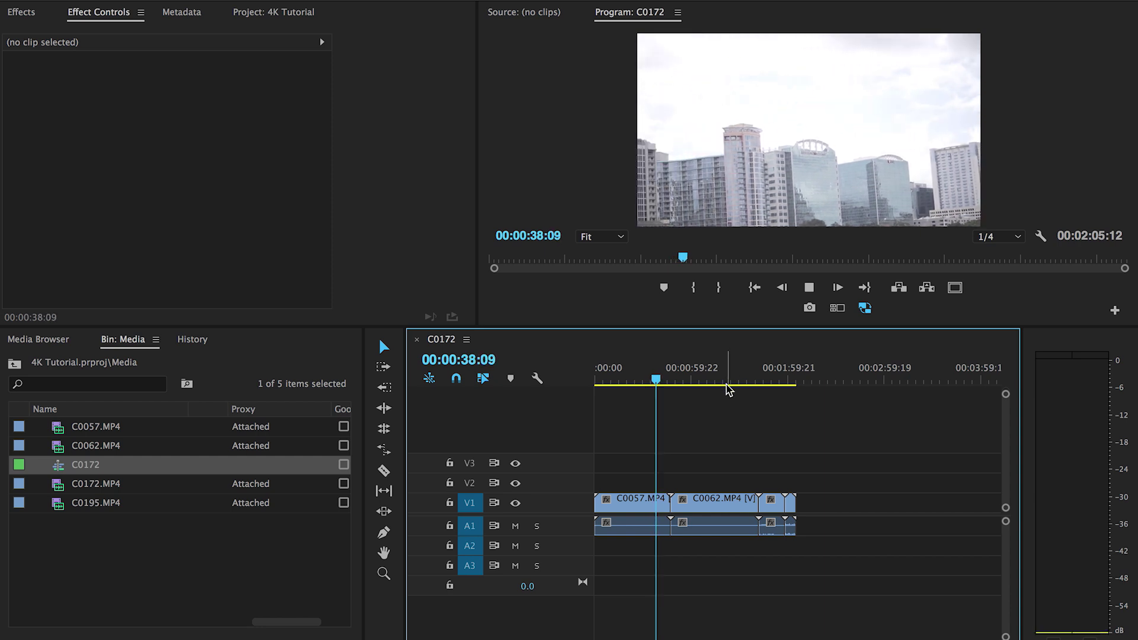
{"action": "left_click", "coordinate": [703, 380]}
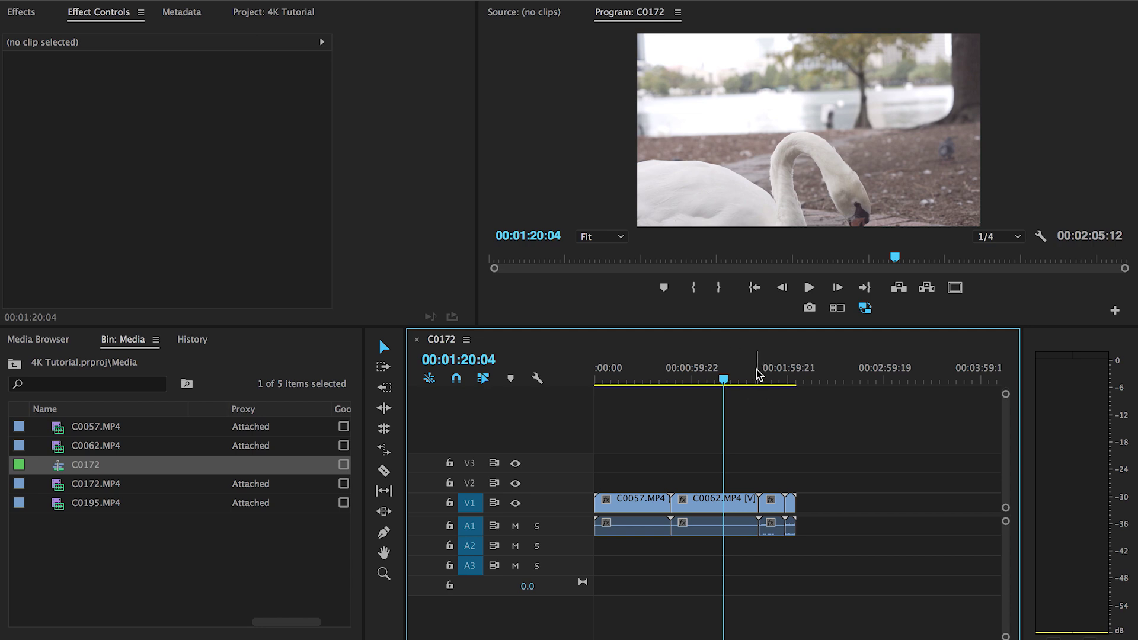
{"action": "left_click", "coordinate": [755, 374]}
Scrub forward to the beach shot and stop playback at 00:02:04:16
{"action": "left_click_drag", "start_coordinate": [756, 374], "coordinate": [771, 374]}
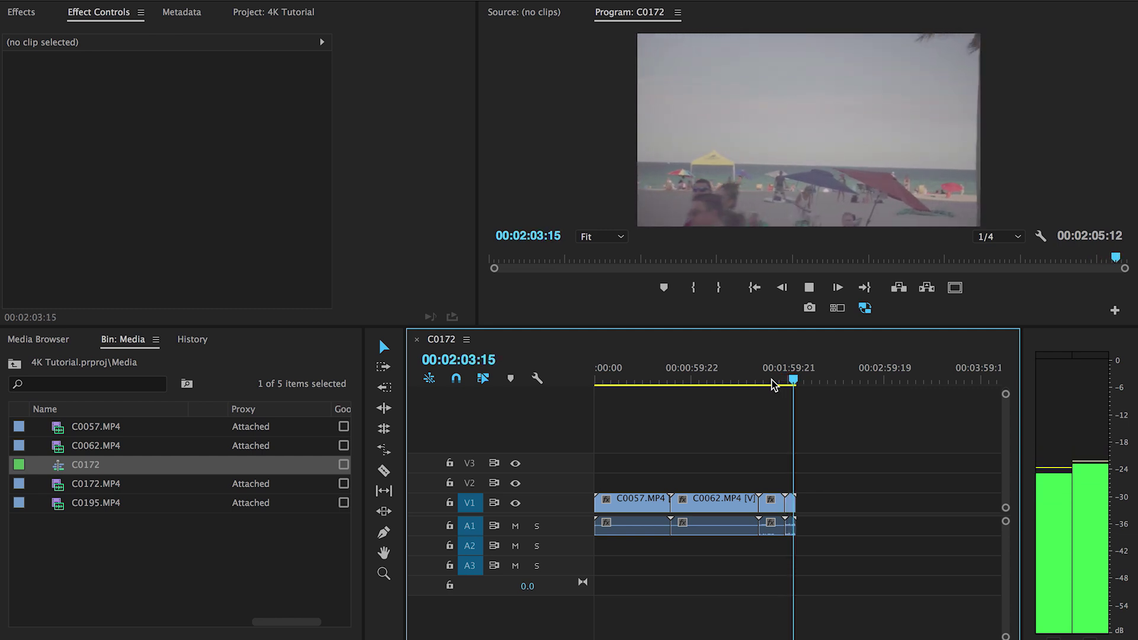
{"action": "key", "text": "space"}
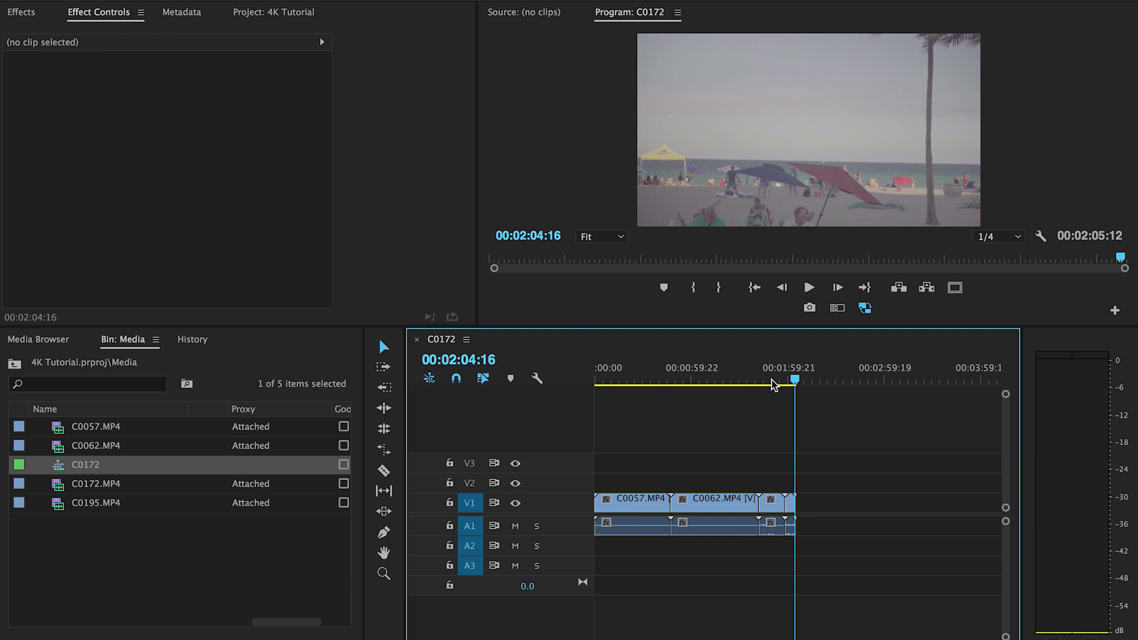